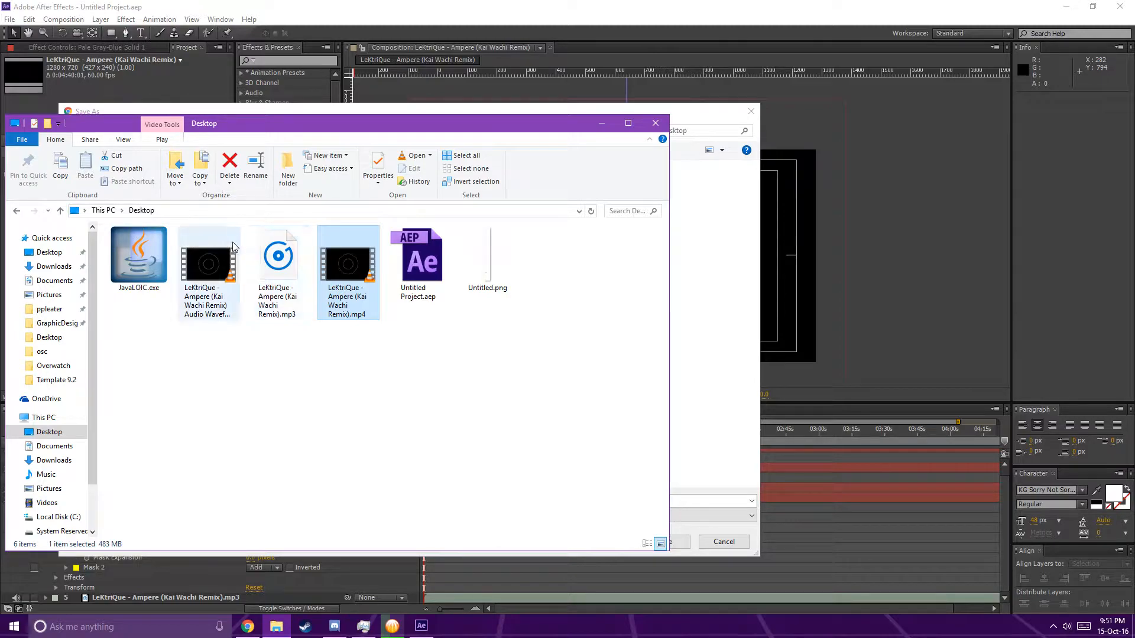
Preview the rendered LeKtriQue - Ampere (Kai Wachi Remix).mp4, and move the finished After Effects composition's time to about 1:33
double_click(332, 263)
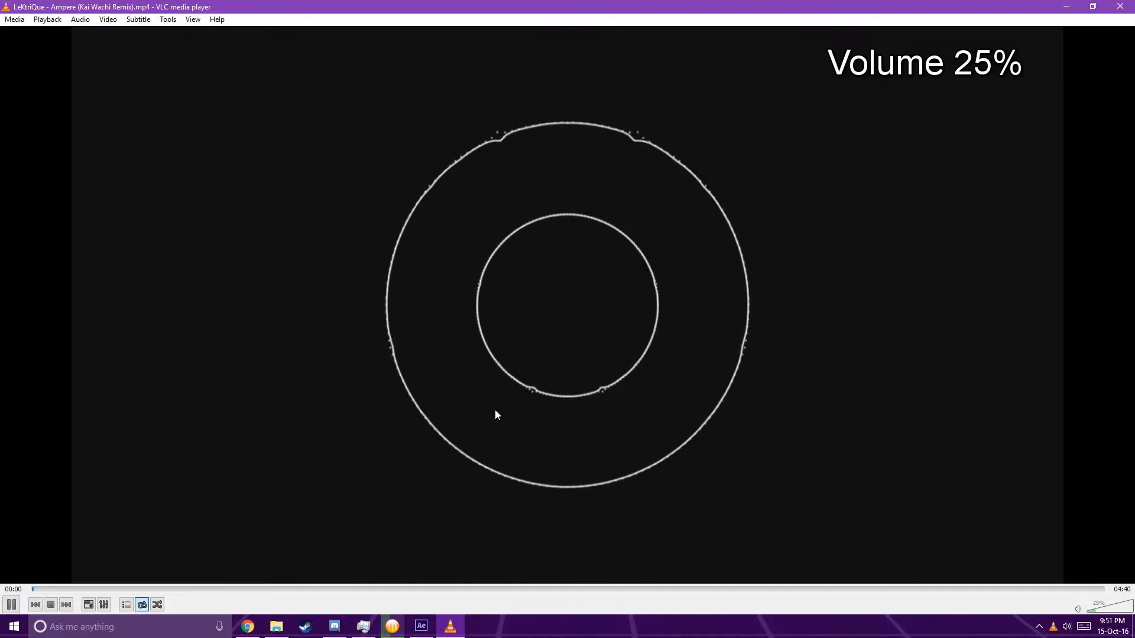
click(258, 589)
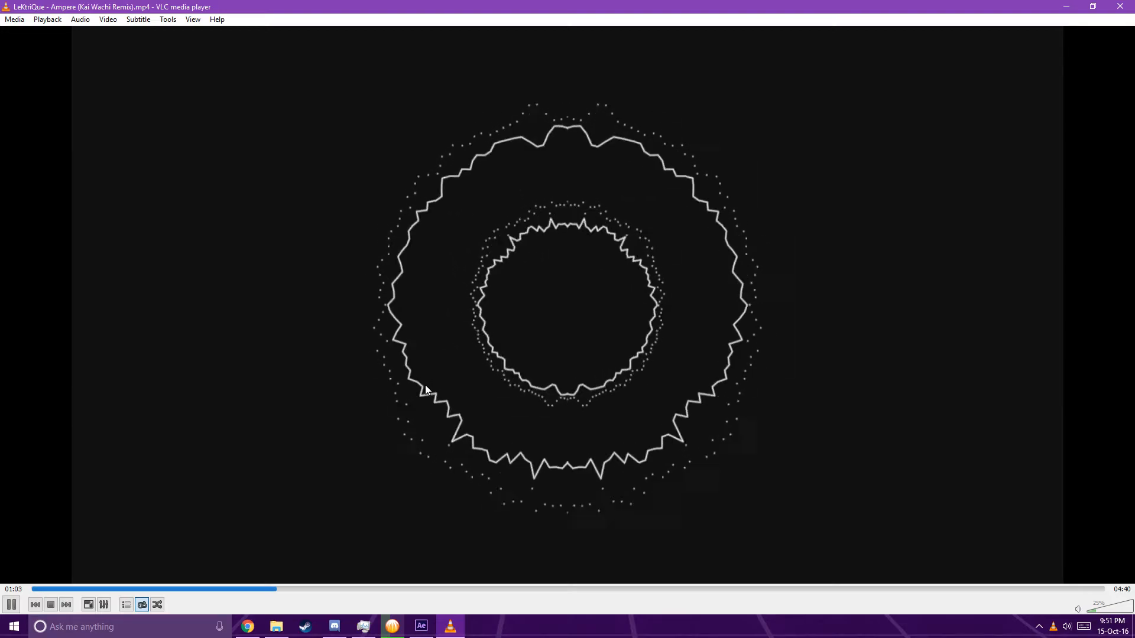
click(385, 588)
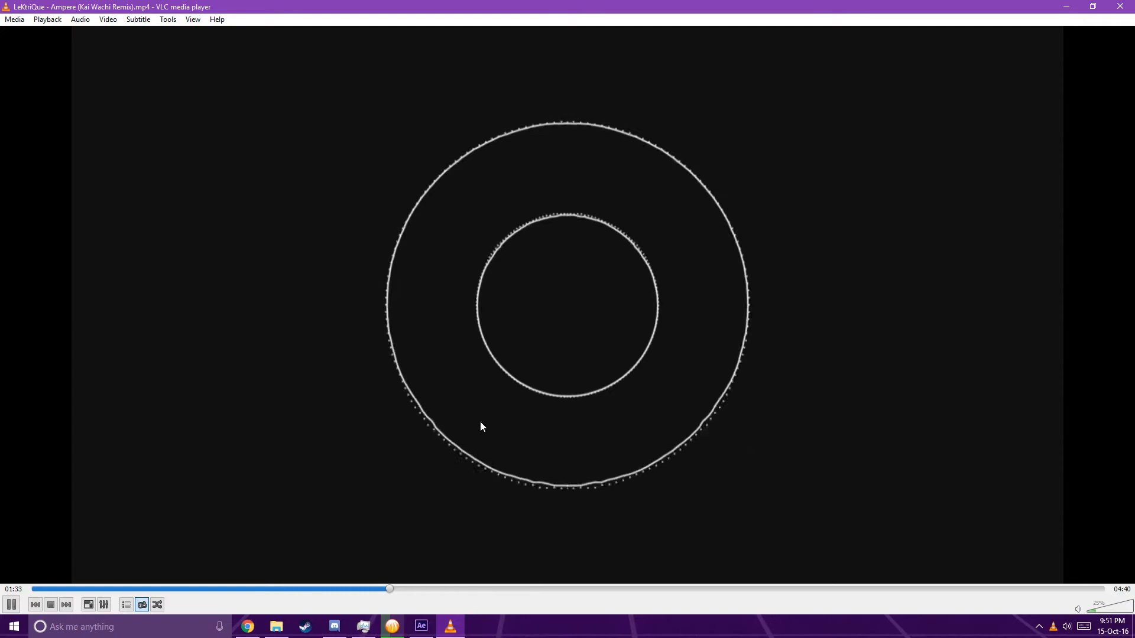
scroll(481, 419, up, 2)
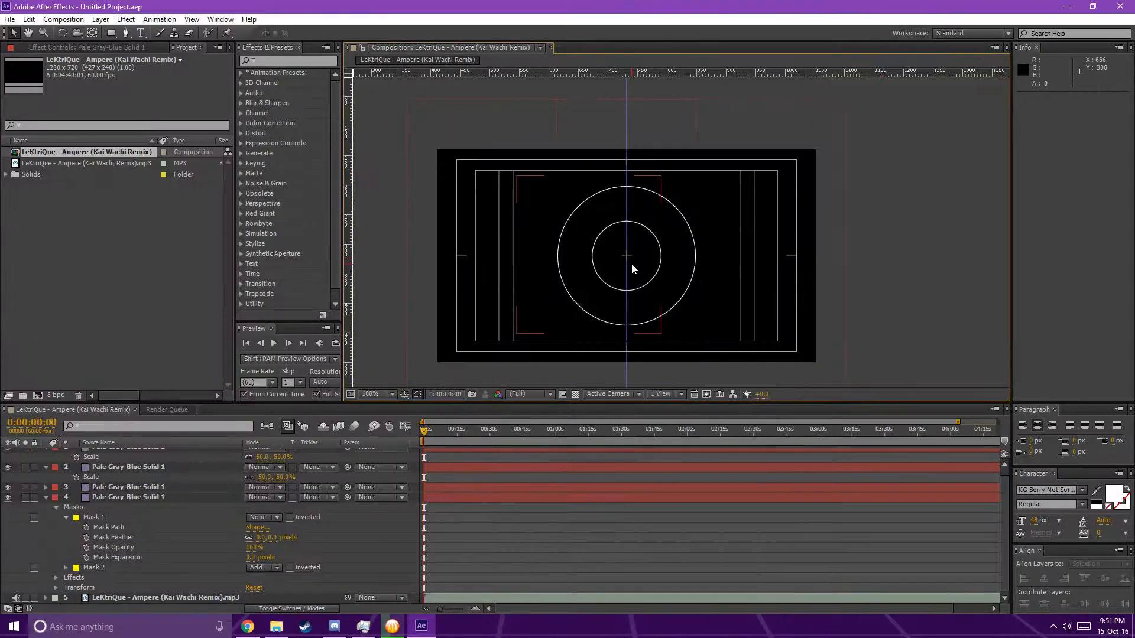
drag(450, 439, 632, 442)
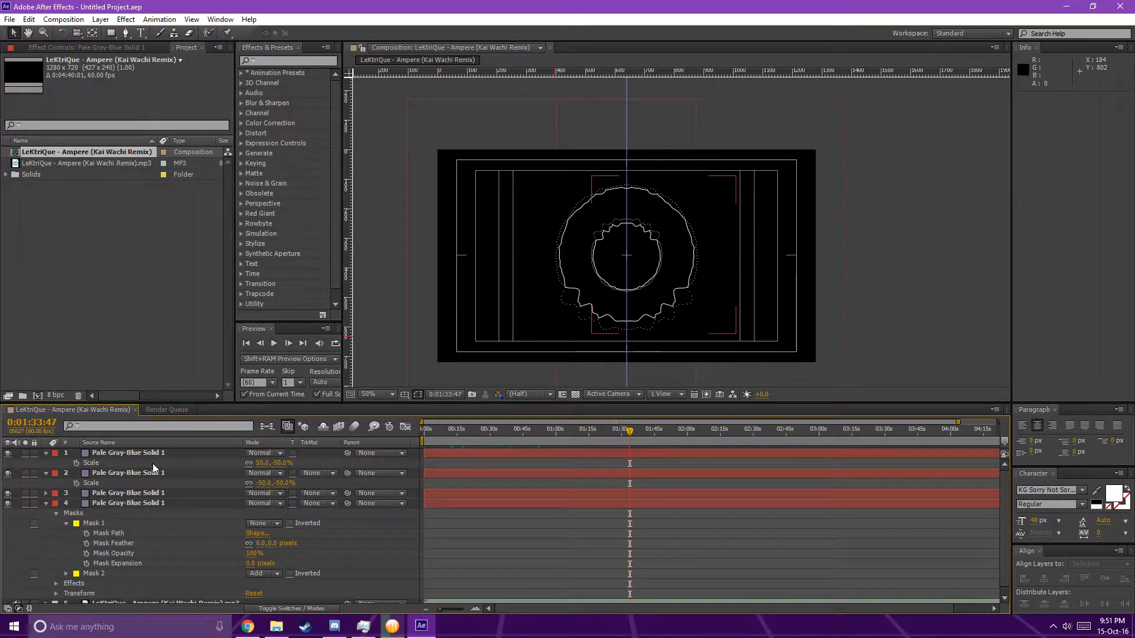
Create a new composition with the default settings and add LeKtriQue - Ampere (Kai Wachi Remix).mp3 to its timeline
click(66, 20)
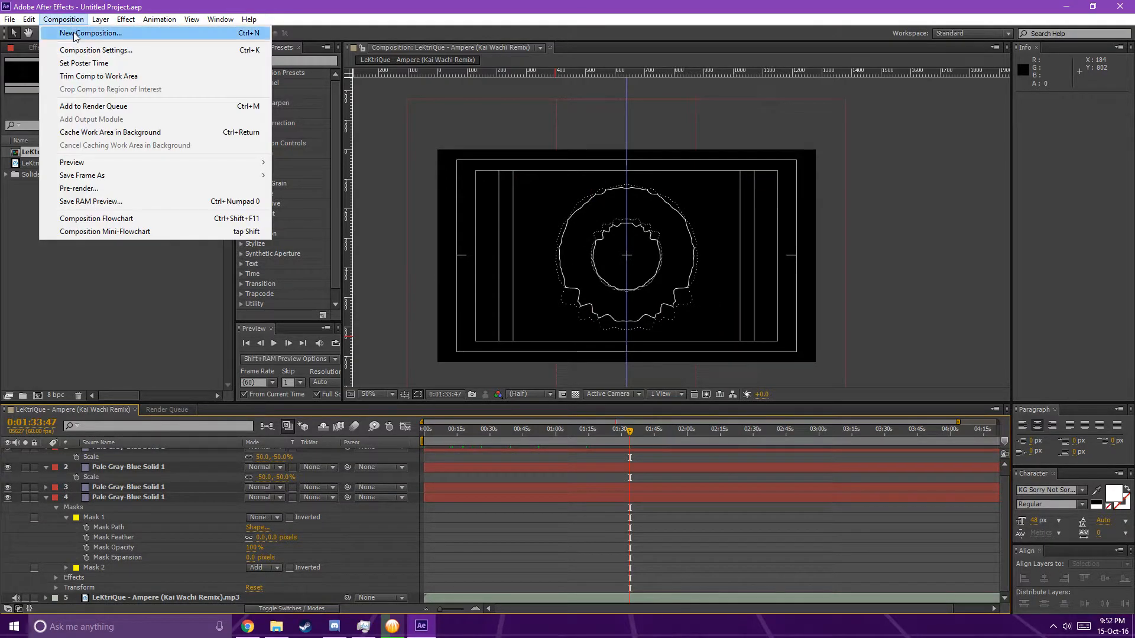
click(75, 35)
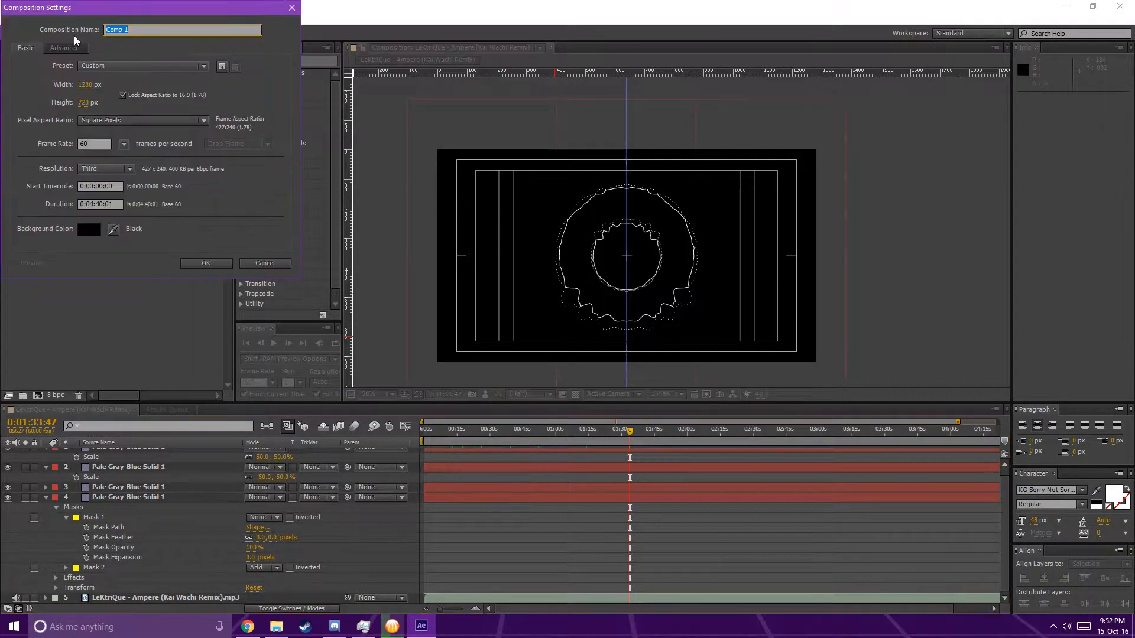
click(206, 263)
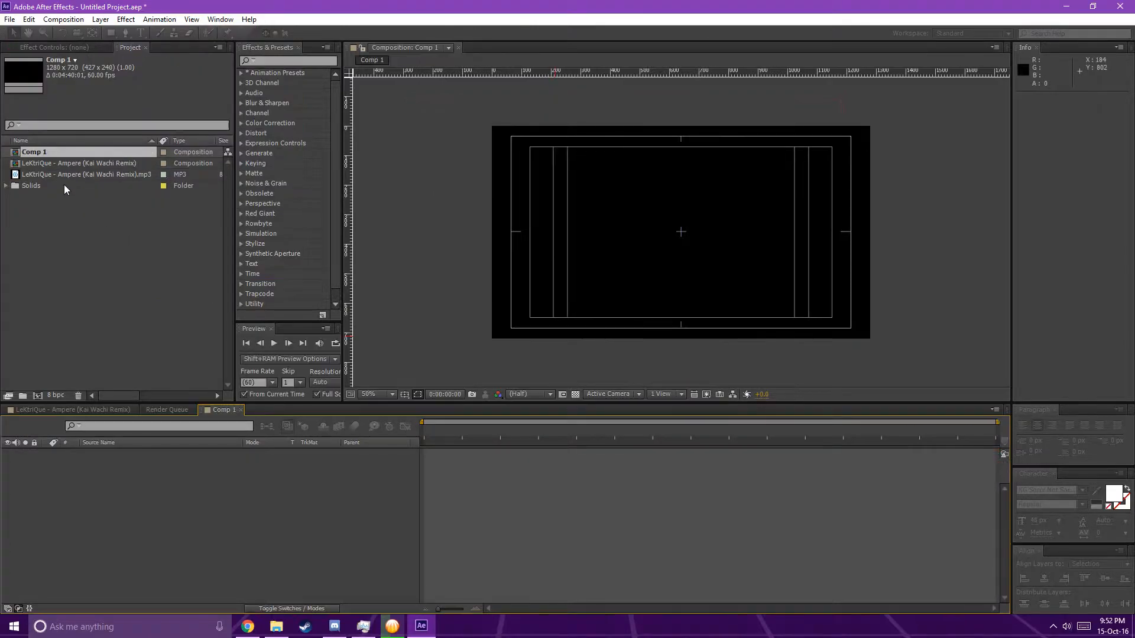
click(38, 175)
drag(38, 175, 93, 527)
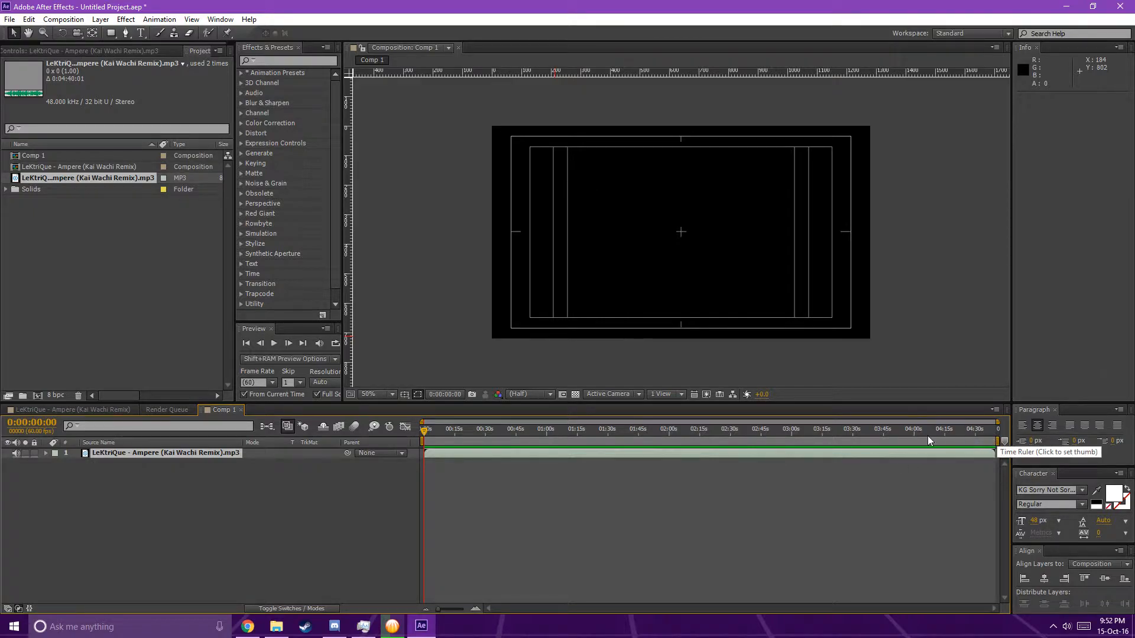
Review the composition settings of the finished Ampere composition and Comp 1, closing them without changes
right_click(54, 169)
click(70, 172)
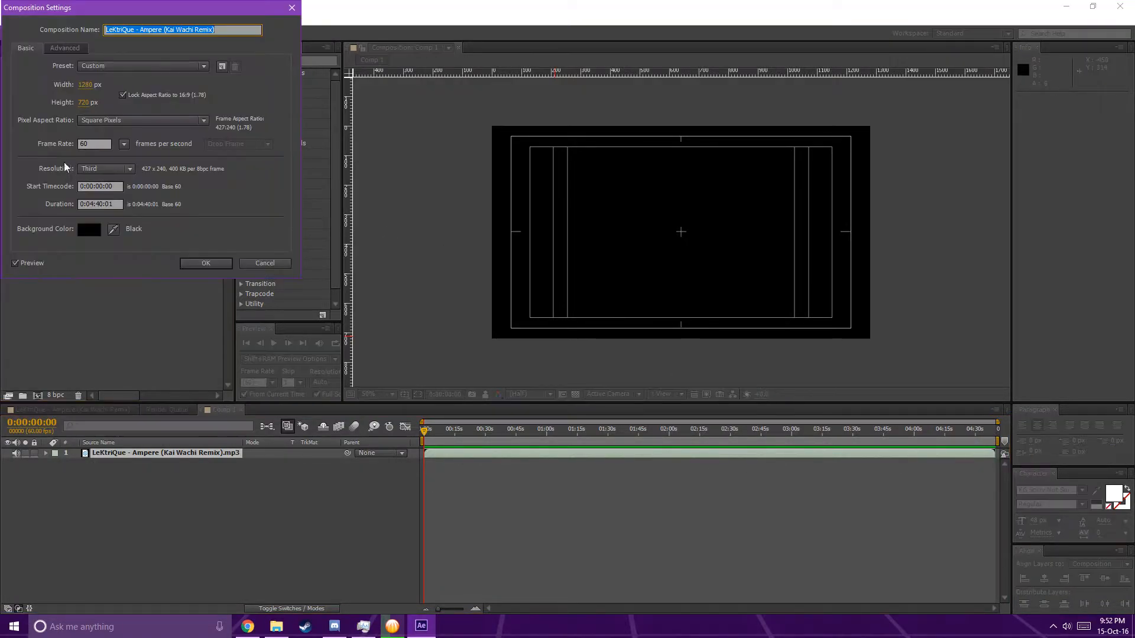
click(264, 263)
right_click(53, 150)
click(83, 157)
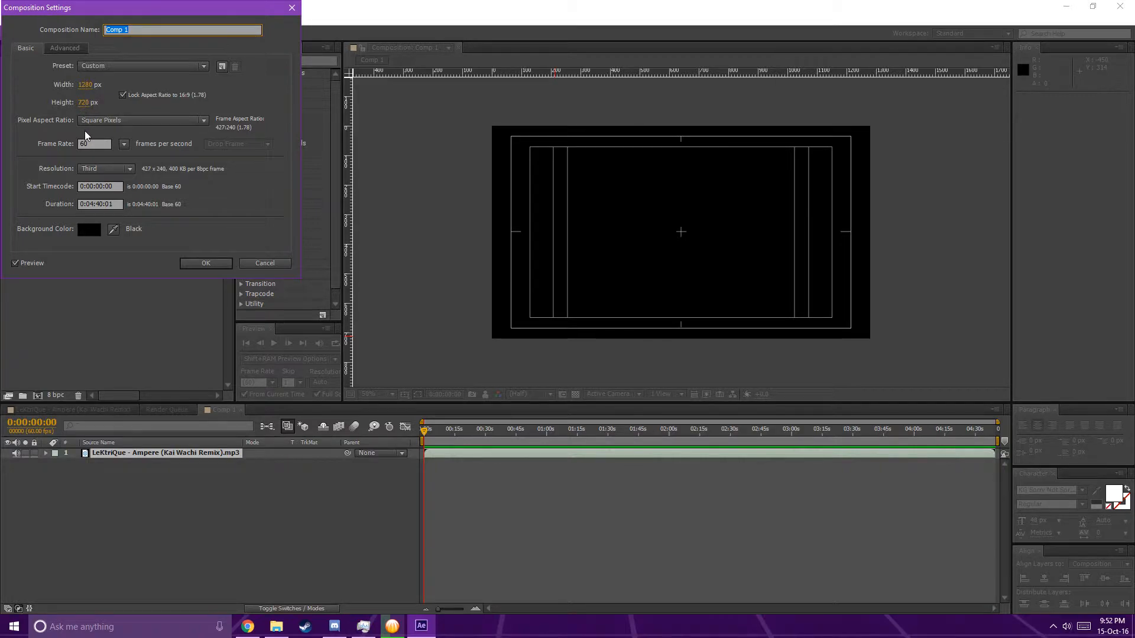
click(257, 264)
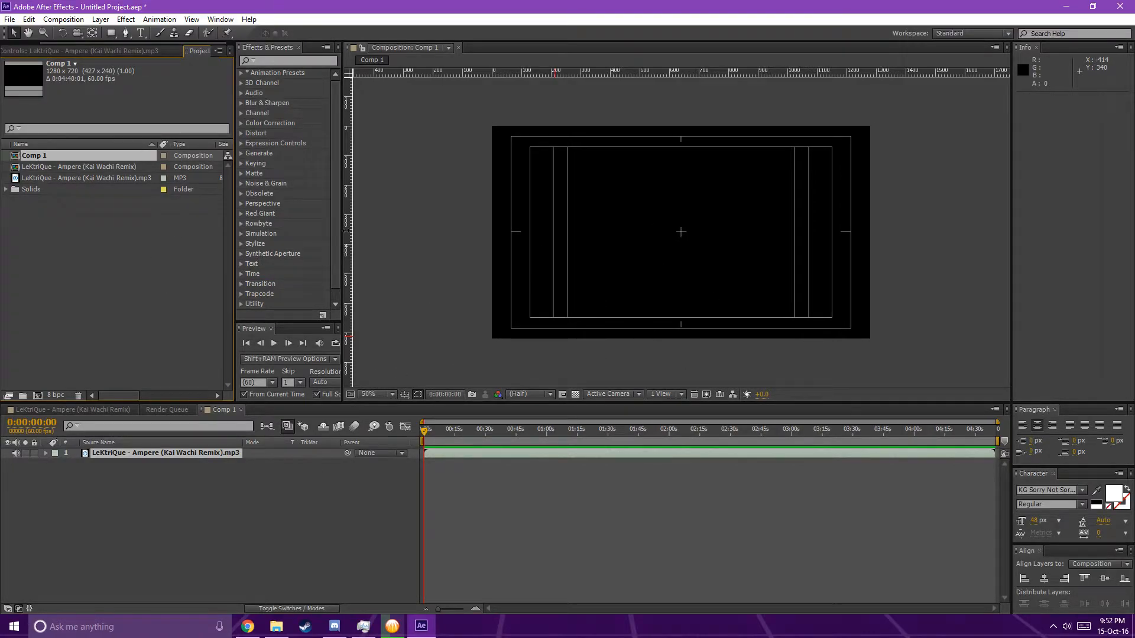
right_click(58, 154)
click(82, 157)
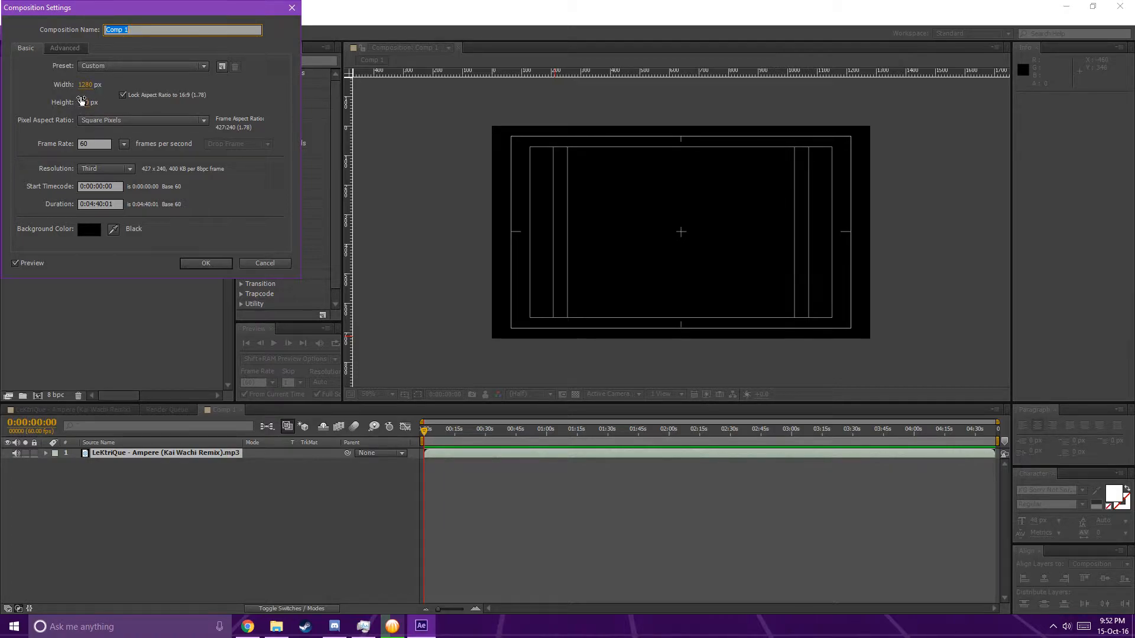
click(292, 8)
Add a new 1920 × 1080 px solid layer in a medium gray-blue colour to Comp 1
click(168, 467)
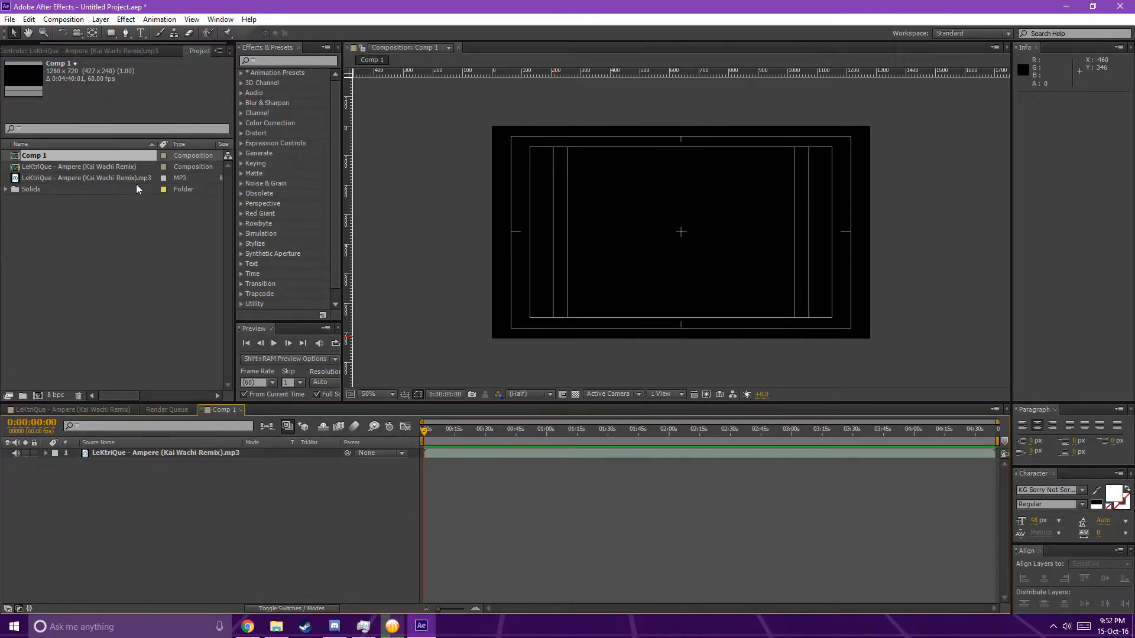
click(100, 19)
mouse_move(116, 34)
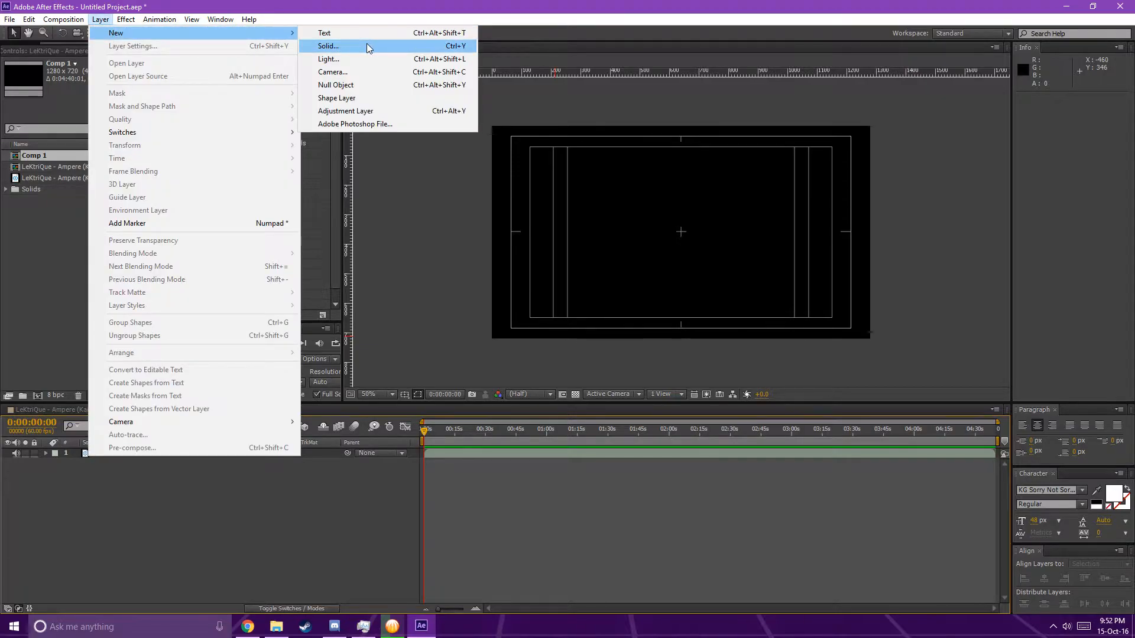
click(366, 44)
click(124, 203)
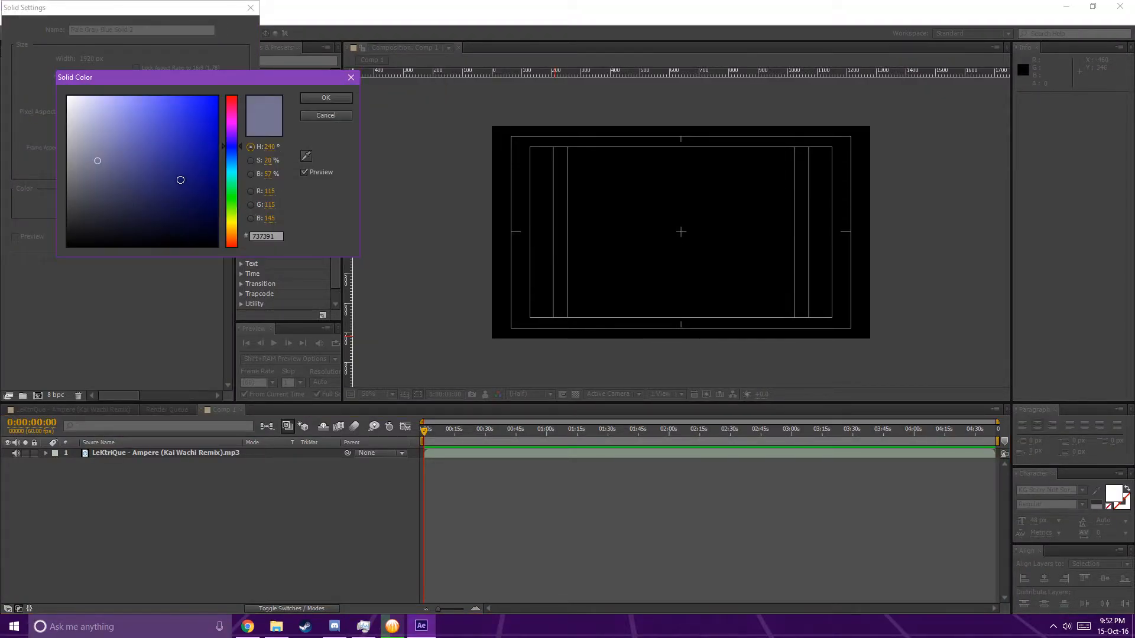
click(122, 138)
click(332, 99)
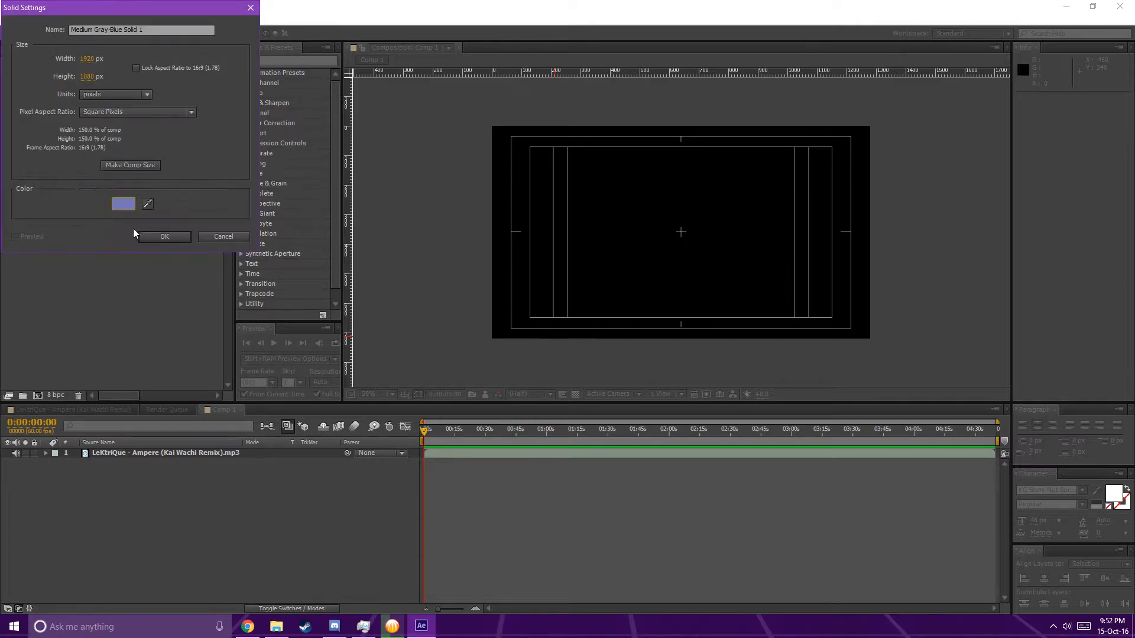
click(160, 237)
Try scaling the gray-blue solid down to about 47%, and undo the scaling
scroll(629, 200, down, 3)
scroll(644, 204, up, 2)
scroll(639, 195, up, 2)
scroll(585, 172, down, 3)
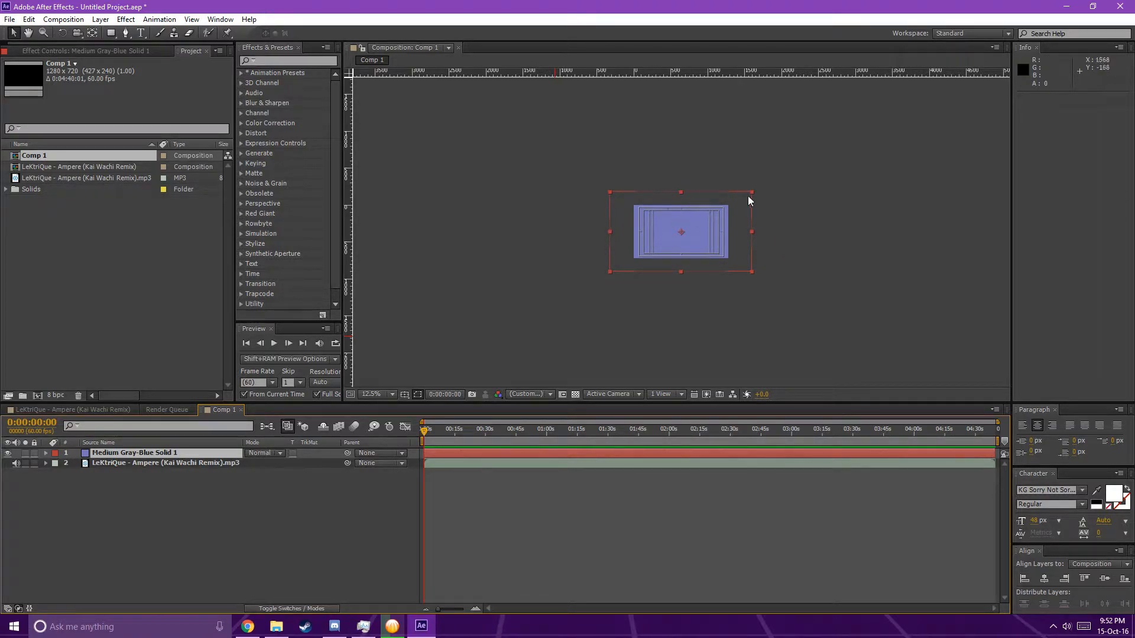
scroll(663, 274, up, 3)
scroll(635, 274, down, 3)
drag(751, 191, 720, 208)
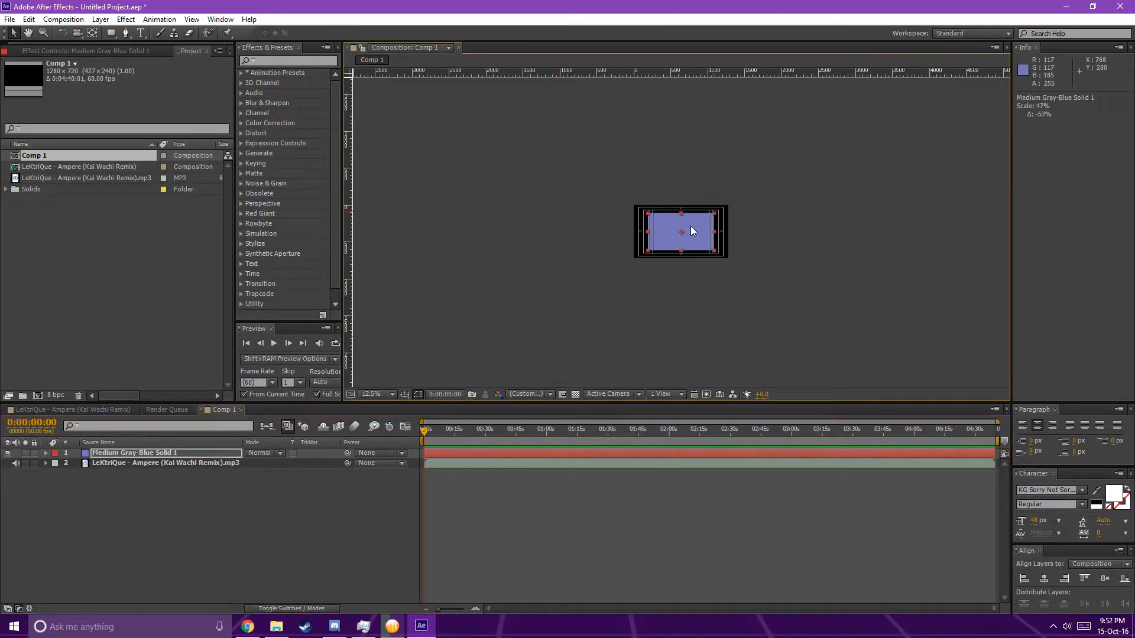
scroll(685, 222, up, 2)
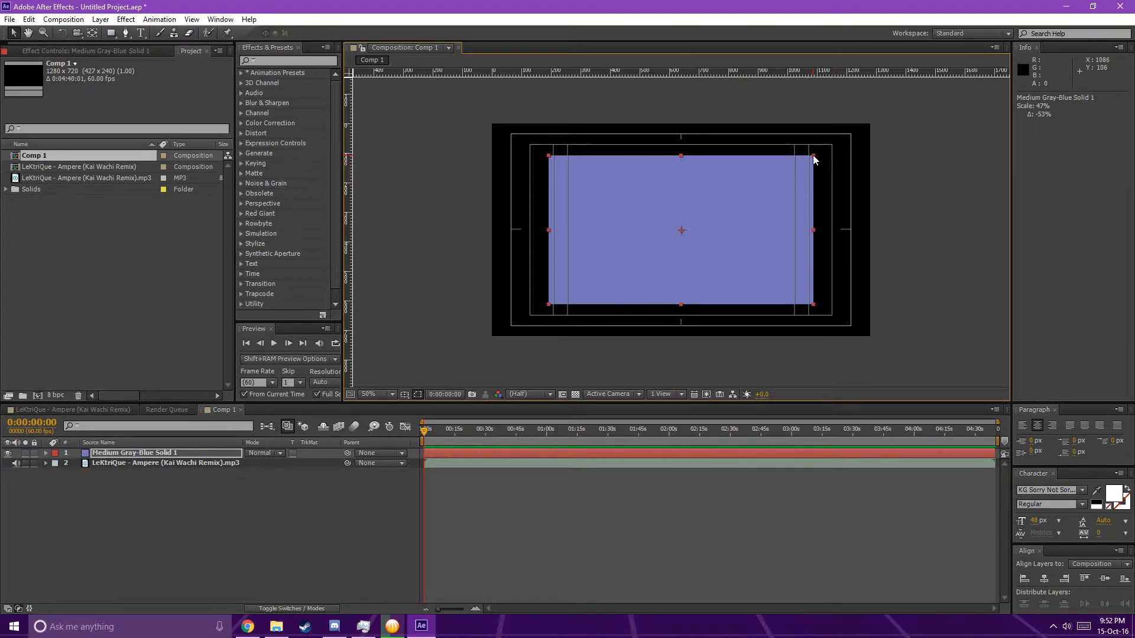
key(ctrl+z)
key(comma)
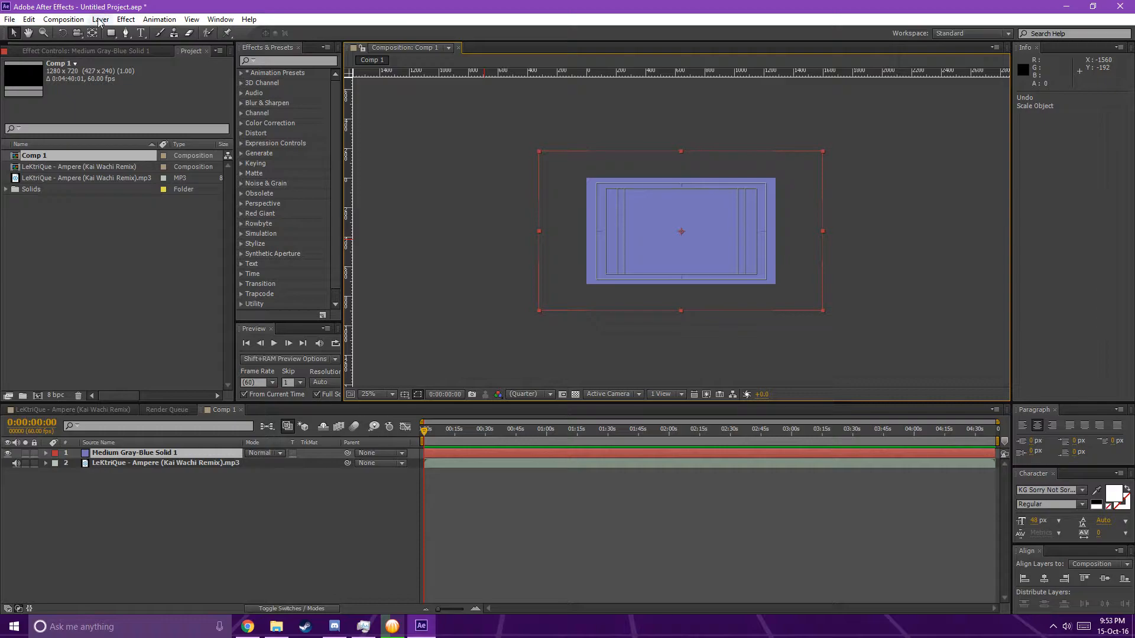
Examine the effect settings on the second solid layer of the finished Ampere composition, and return to Comp 1
click(125, 20)
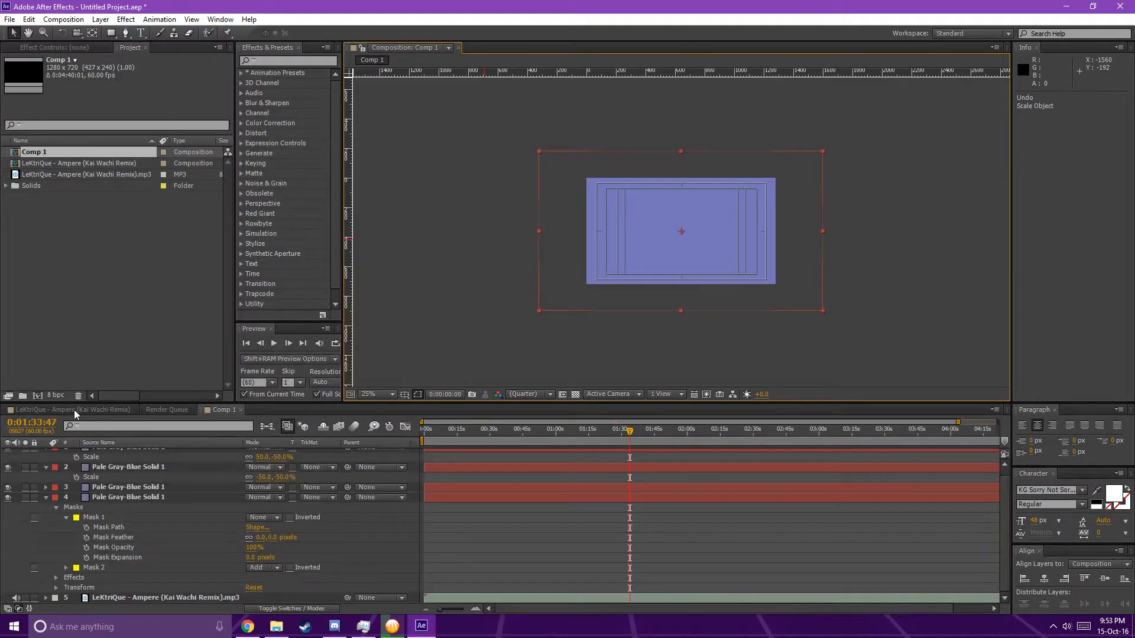
click(73, 409)
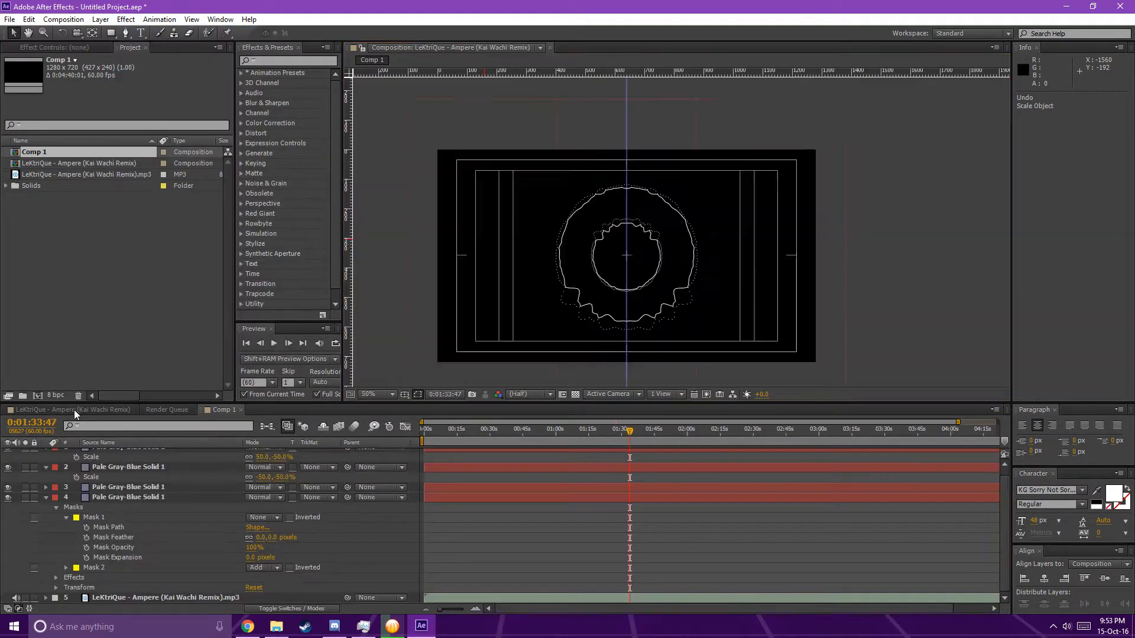
click(128, 466)
click(78, 46)
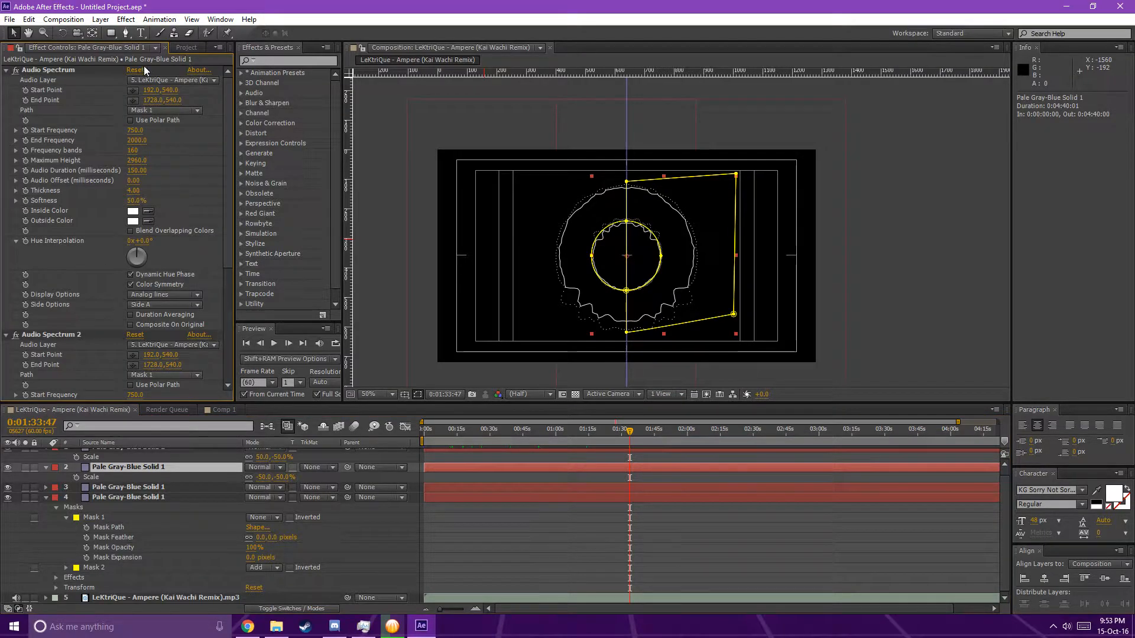
click(174, 48)
click(221, 409)
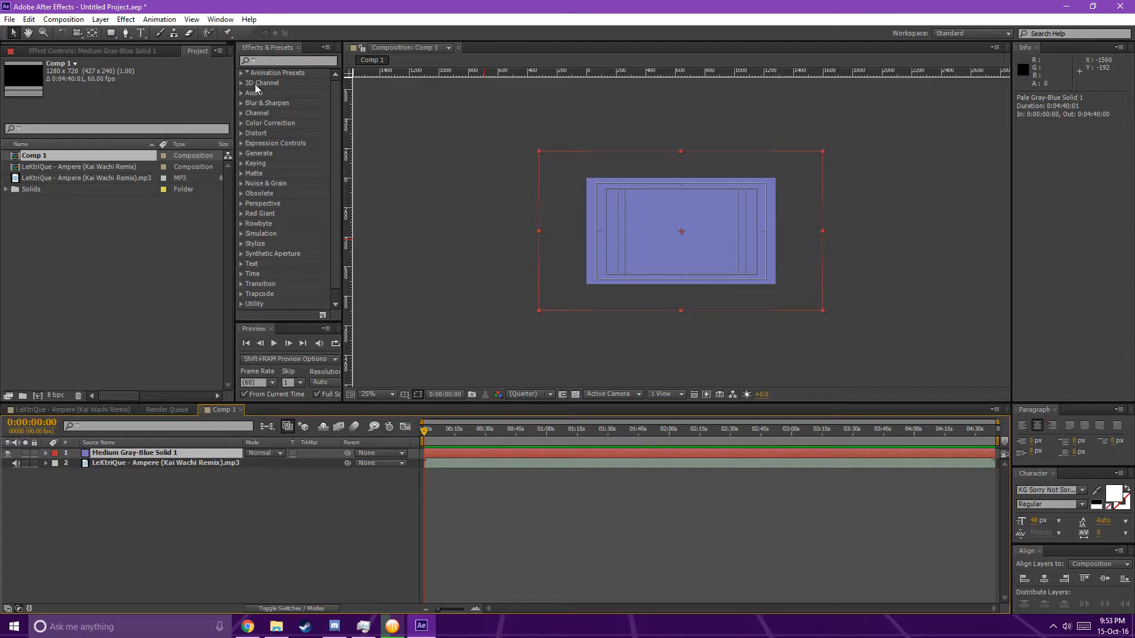
Apply the Audio Spectrum effect to the gray-blue solid layer in Comp 1
click(241, 154)
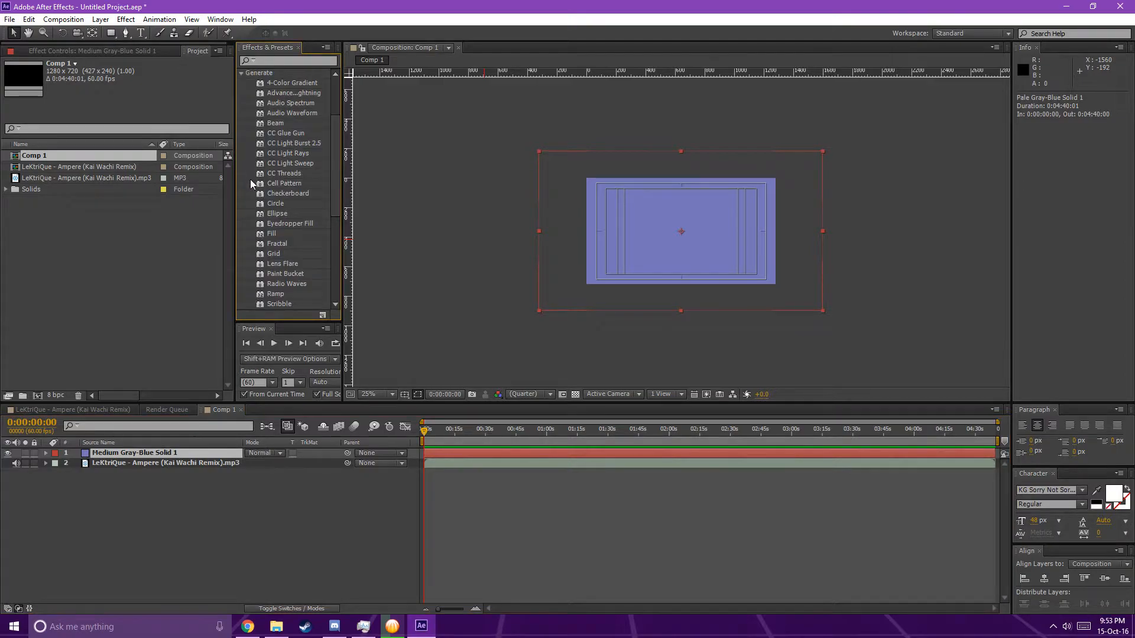
click(136, 19)
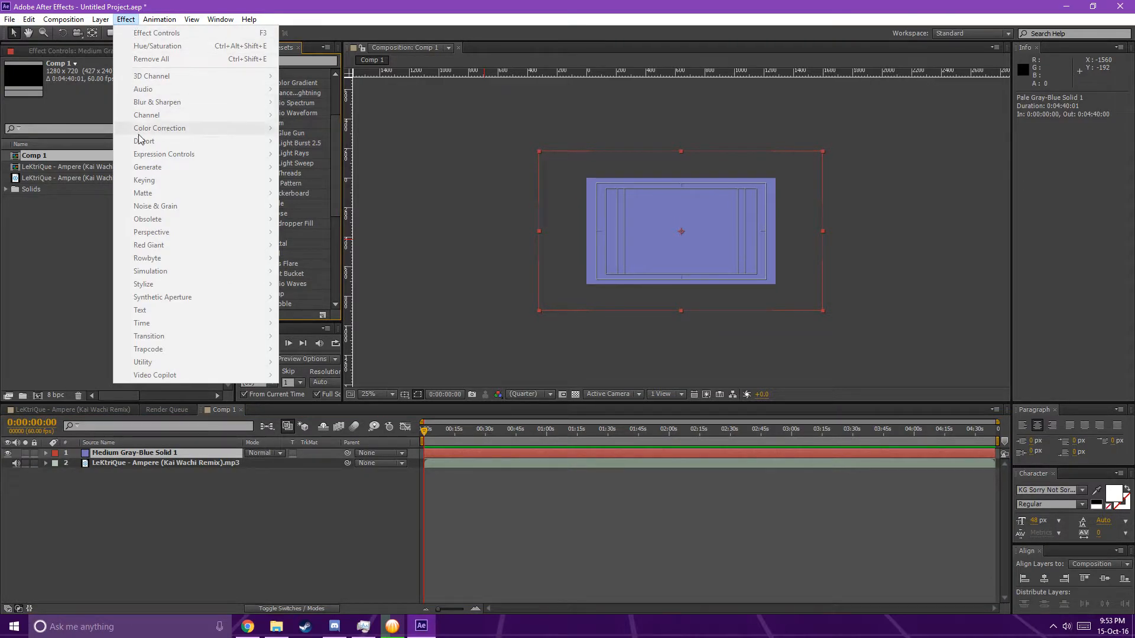
click(121, 465)
click(124, 453)
click(126, 19)
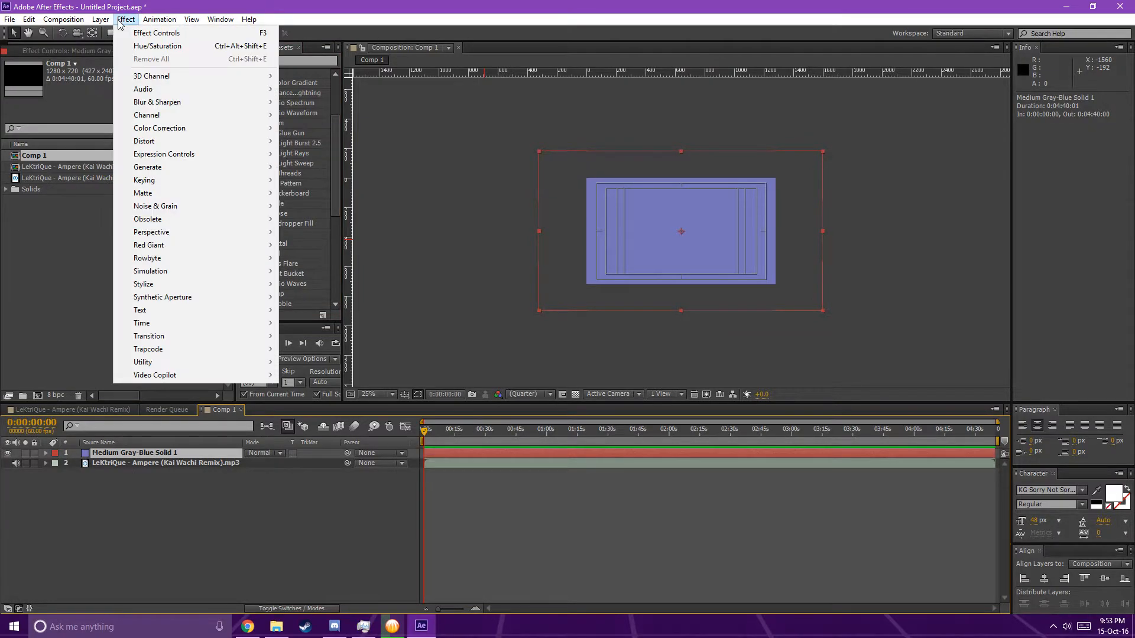
mouse_move(205, 171)
click(321, 193)
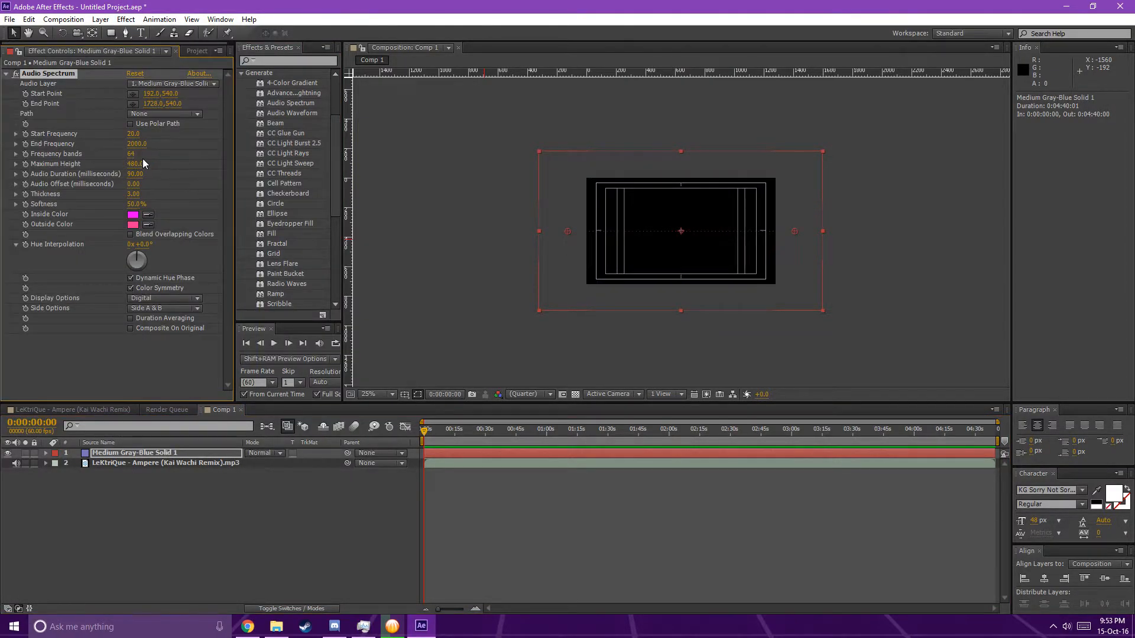
Reposition the Audio Spectrum's start point to about 596, 362 and its end point to about 1150, 582
key(period)
drag(700, 229, 543, 215)
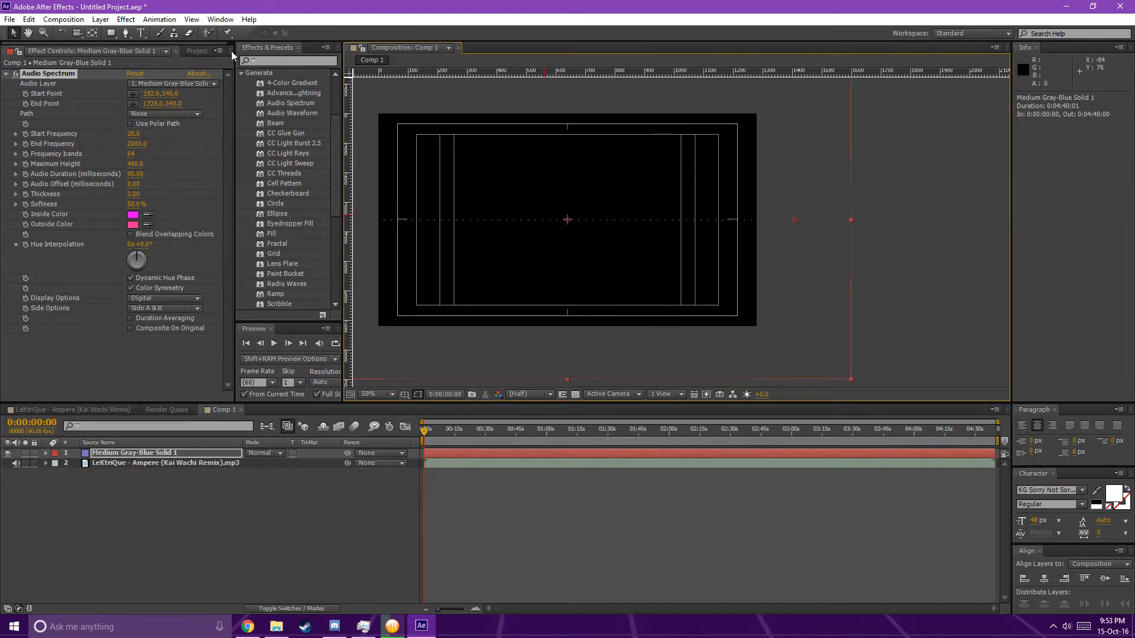
drag(343, 49, 442, 49)
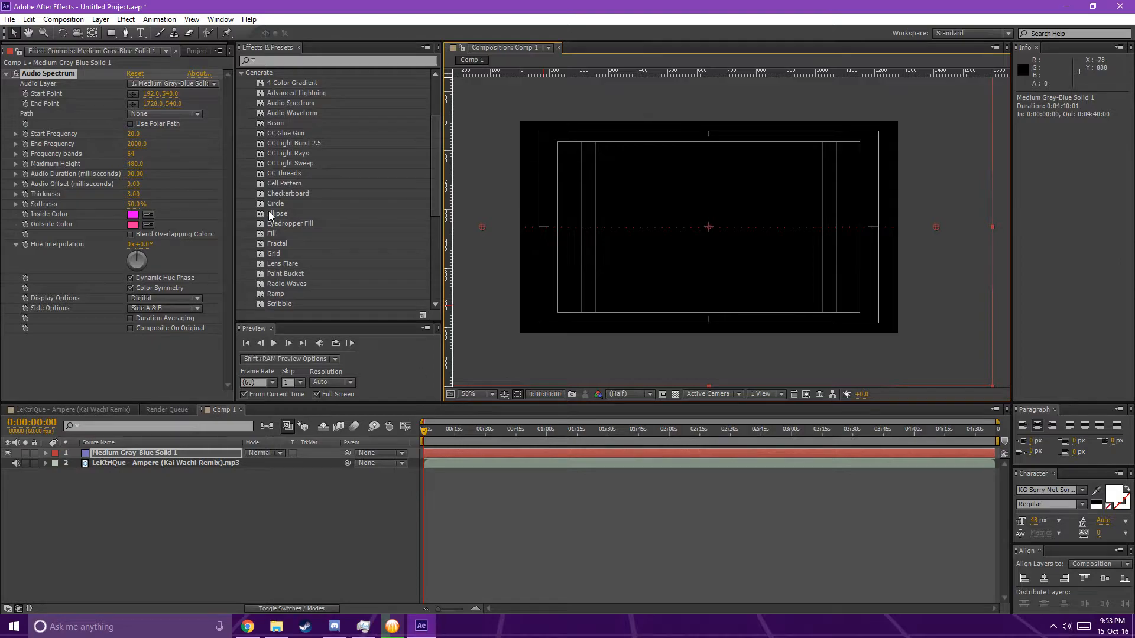
drag(481, 227, 813, 219)
drag(933, 227, 764, 239)
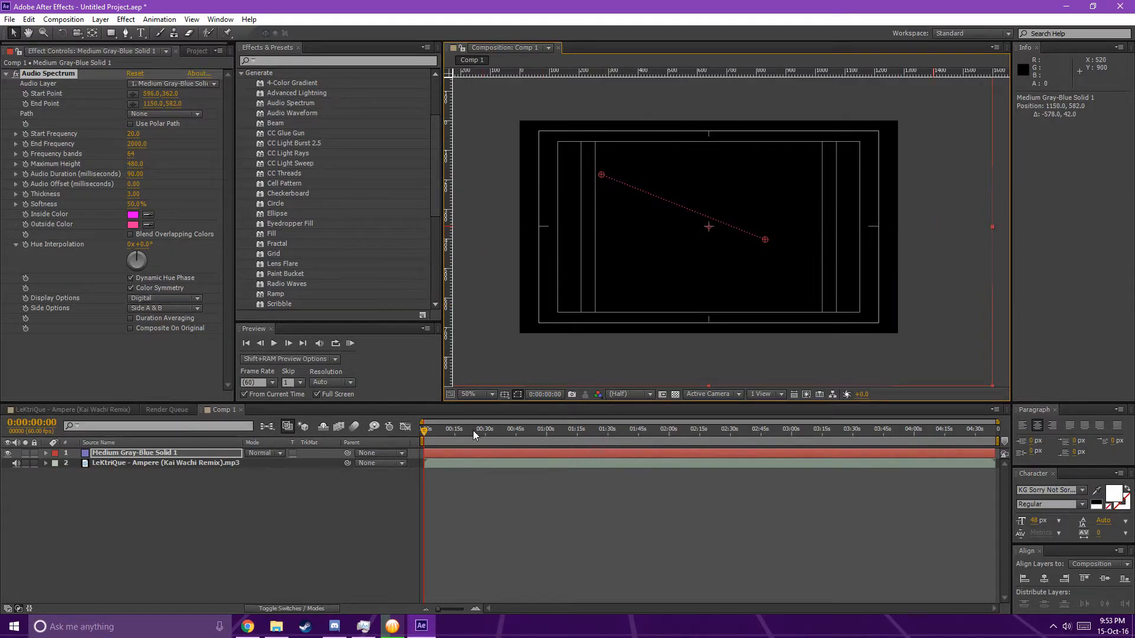
Draw a circular ellipse mask about 460 px across on the gray-blue solid, centred in the composition
click(115, 452)
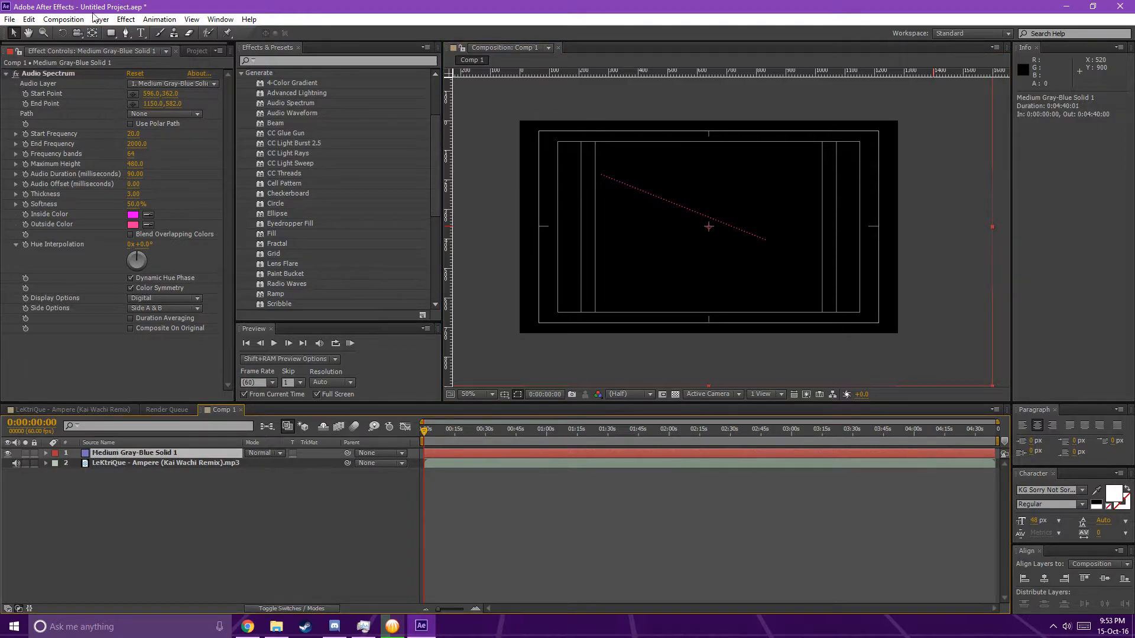
drag(111, 33, 138, 58)
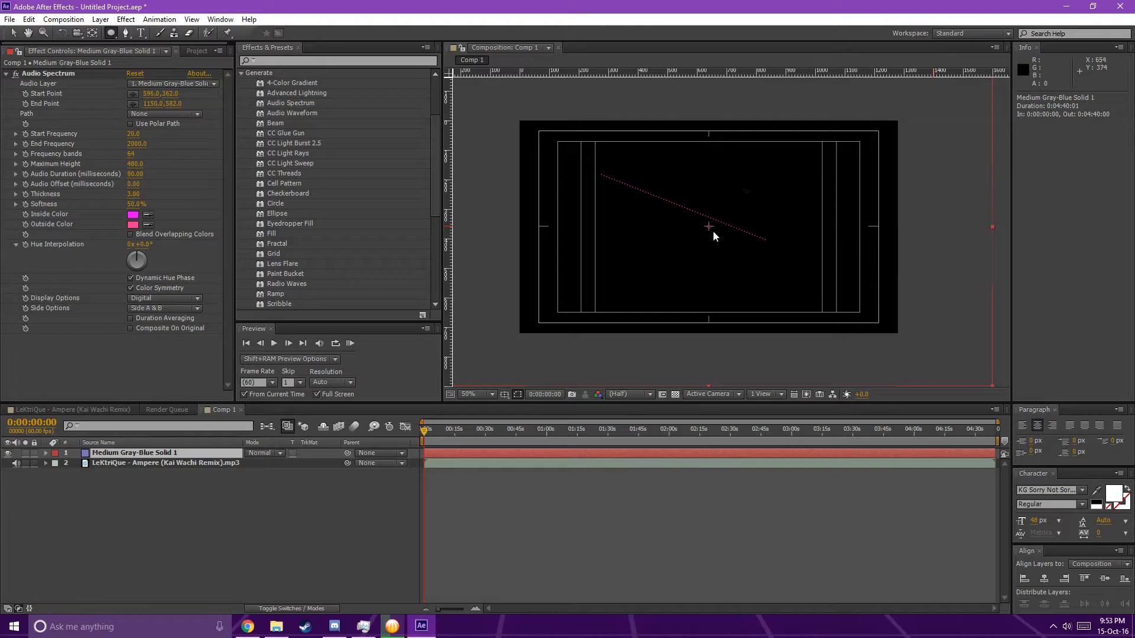
click(504, 395)
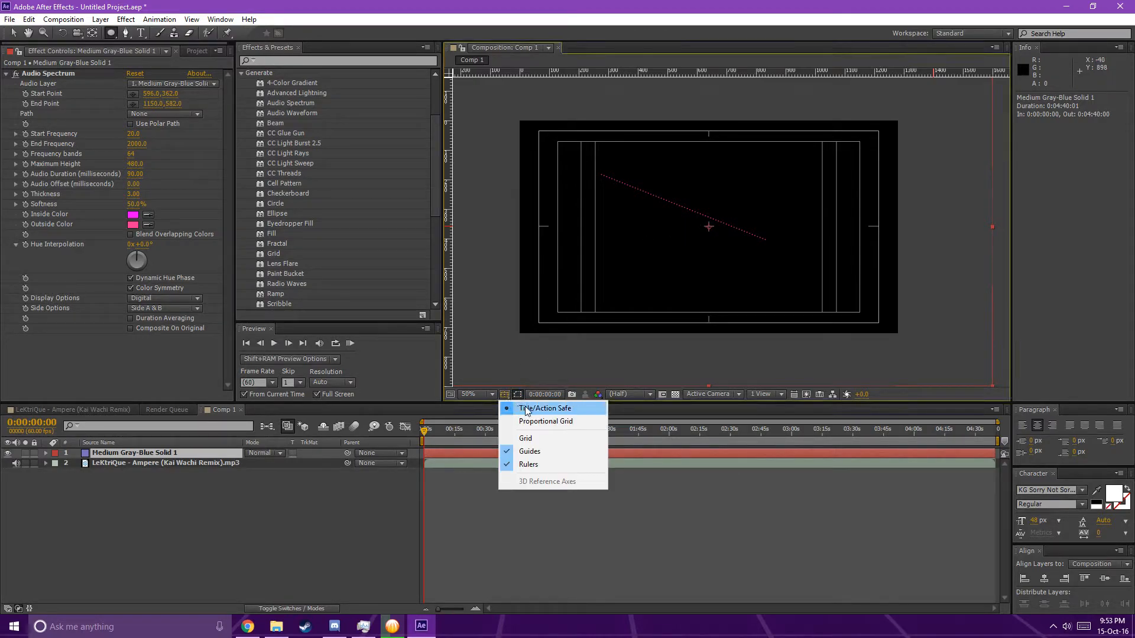
drag(711, 228, 714, 230)
key(ctrl+z)
scroll(710, 229, up, 1)
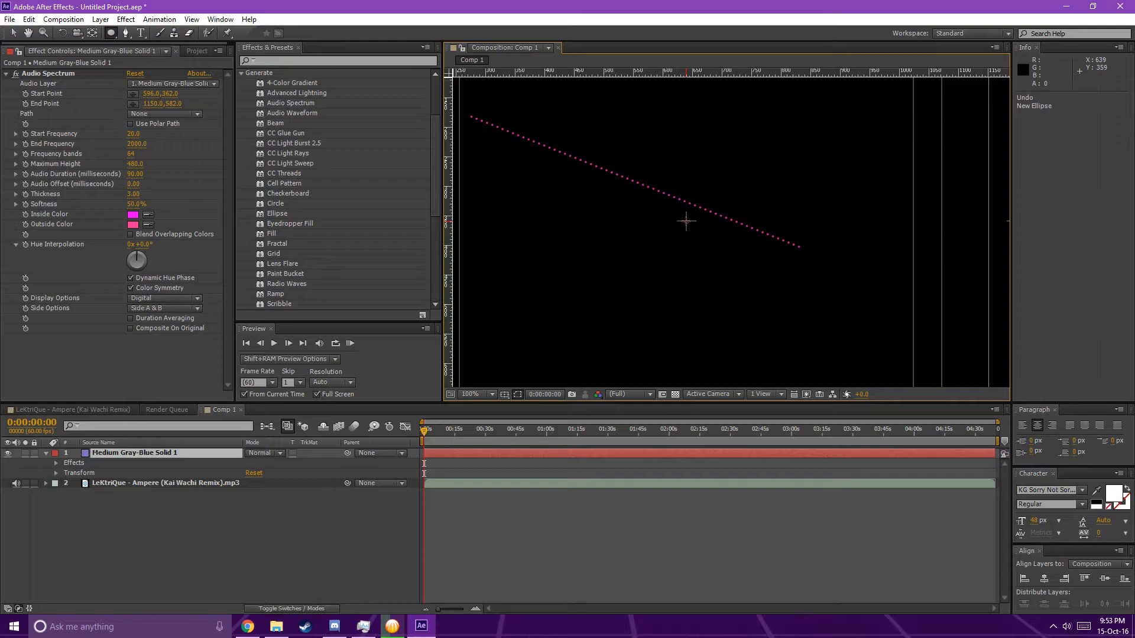
mouse_move(685, 221)
mouse_down()
mouse_move(703, 239)
mouse_move(703, 221)
mouse_move(837, 245)
mouse_move(739, 232)
mouse_move(832, 247)
mouse_move(808, 281)
mouse_move(808, 269)
mouse_move(807, 319)
mouse_move(800, 309)
mouse_move(821, 316)
mouse_move(814, 309)
mouse_up()
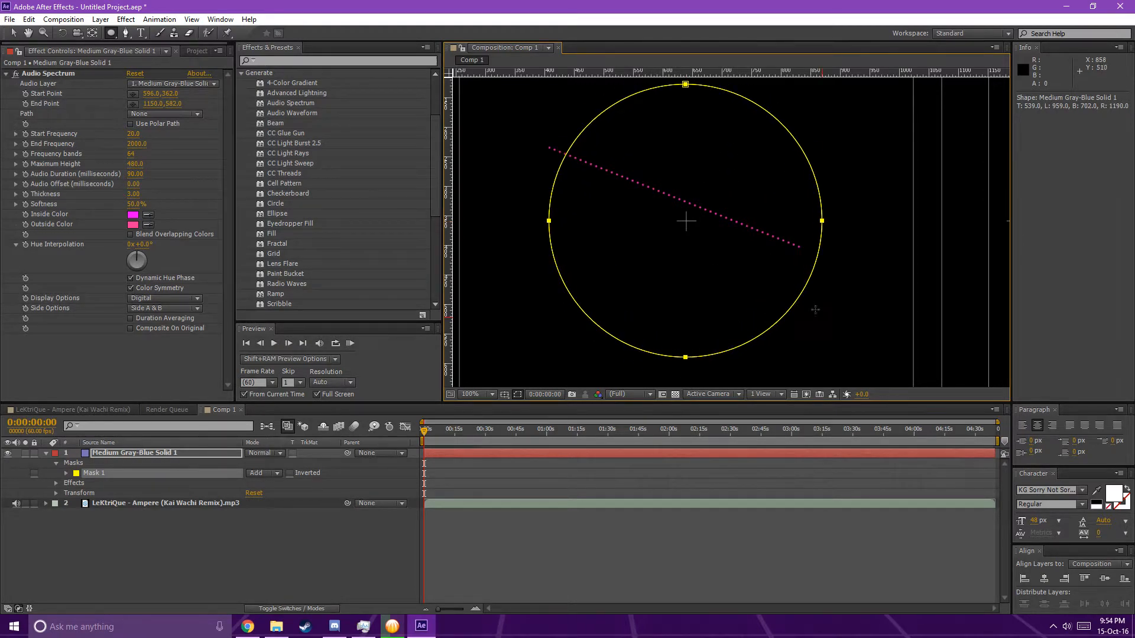
scroll(815, 310, down, 4)
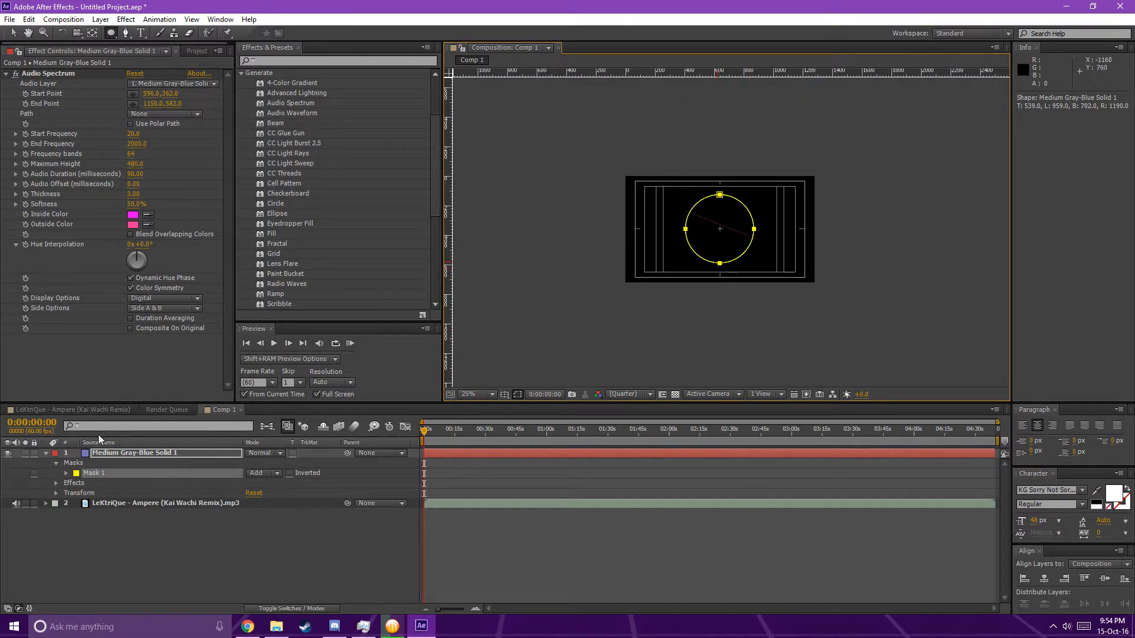
Set the mode of the solid's circular mask to None
click(66, 473)
click(275, 473)
click(263, 484)
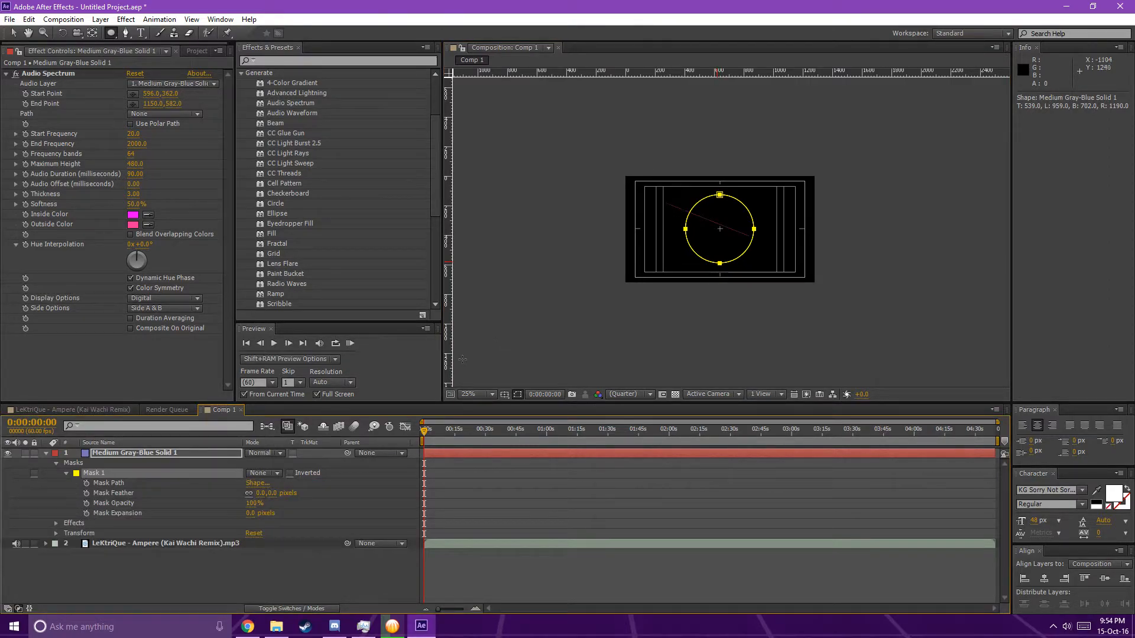
Set the Audio Spectrum's path to Mask 1 on the gray-blue solid
click(112, 452)
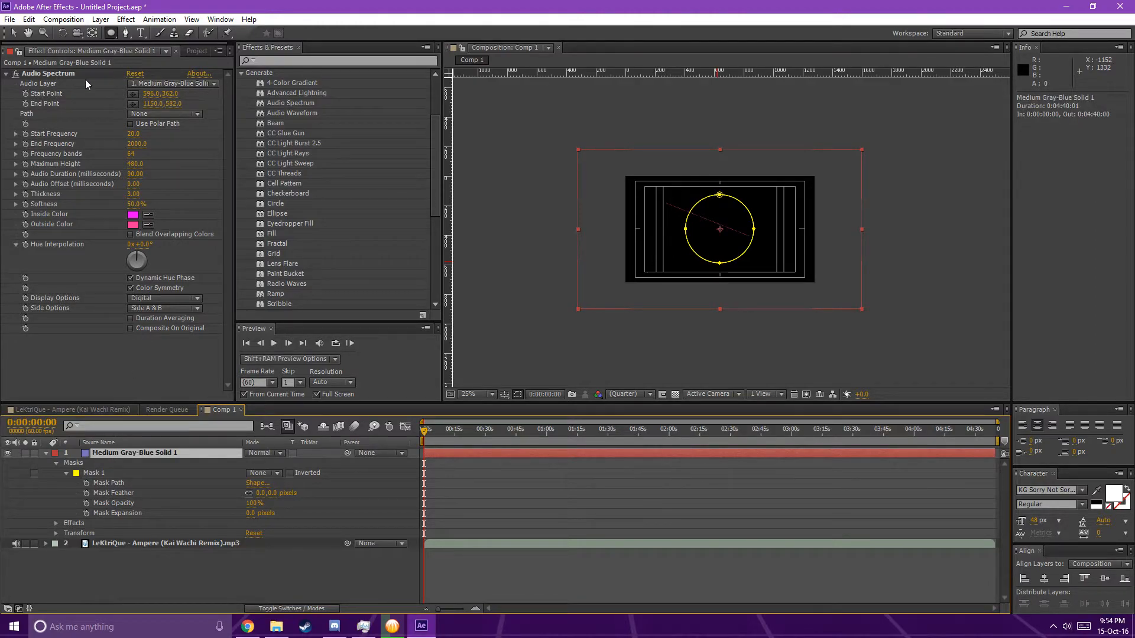
click(155, 117)
click(28, 111)
click(164, 113)
click(155, 142)
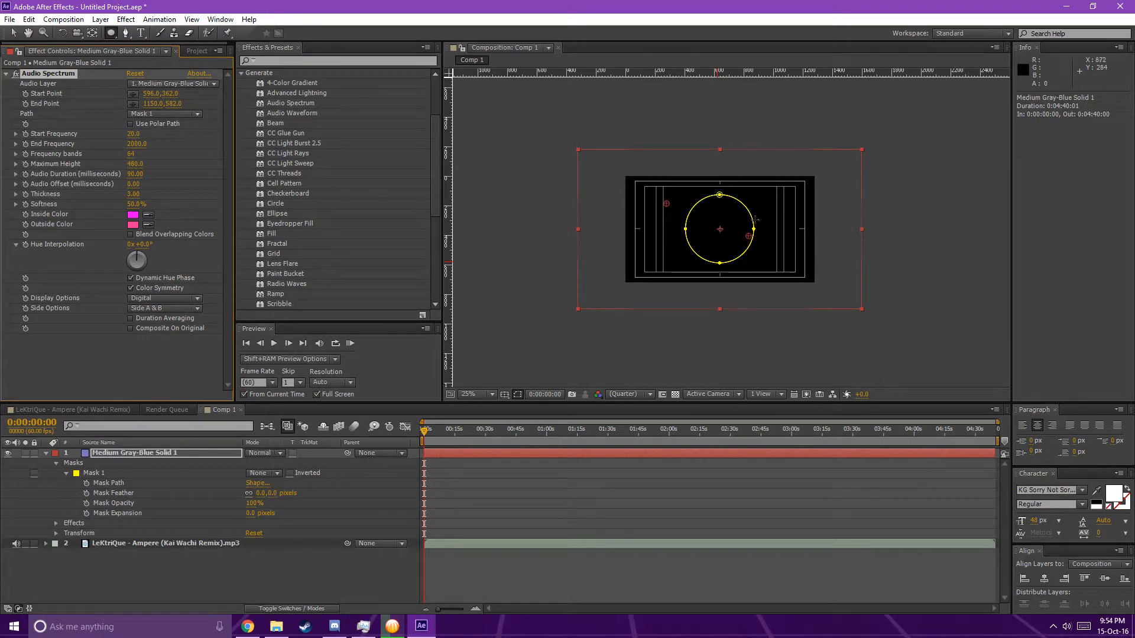
Turn off mask and shape path visibility in the composition view
scroll(744, 235, up, 2)
scroll(744, 235, up, 2)
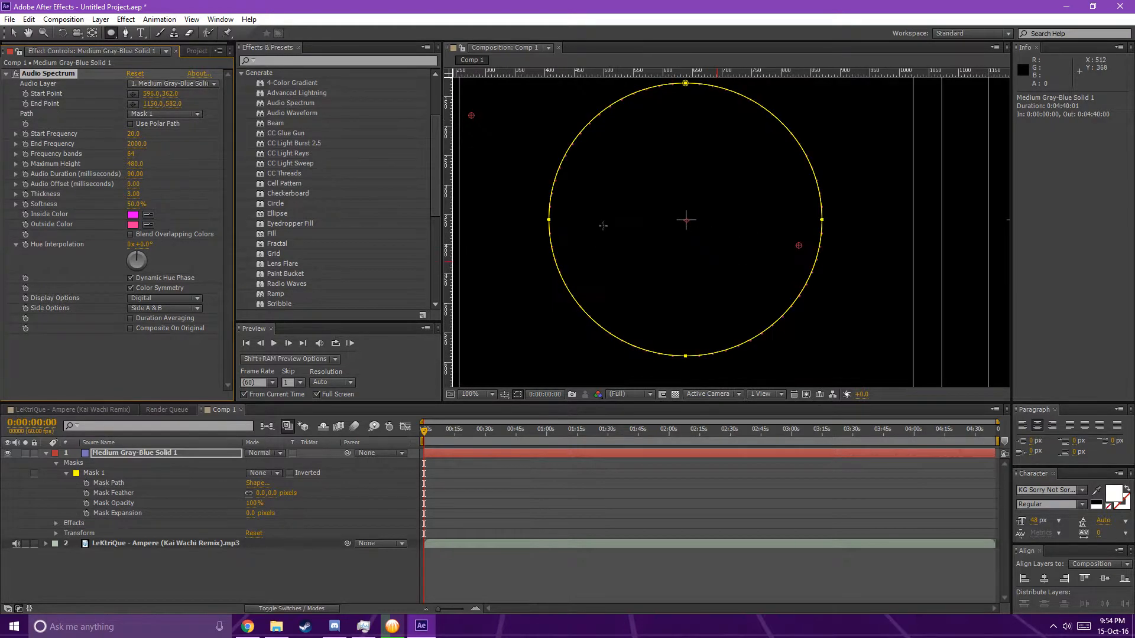
click(518, 394)
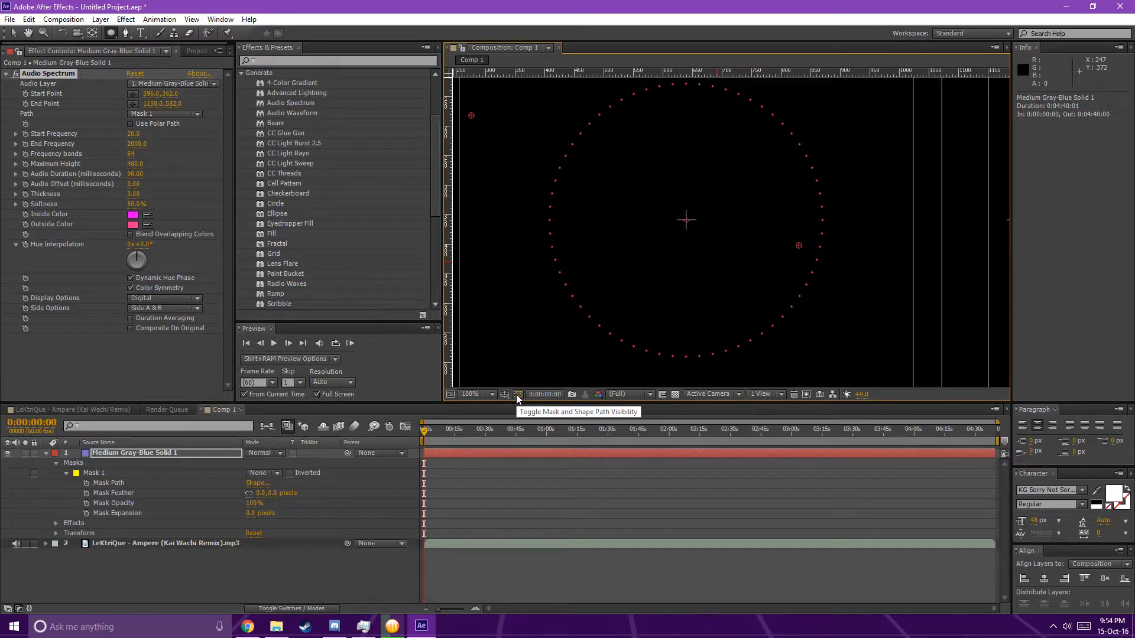
click(519, 394)
click(518, 394)
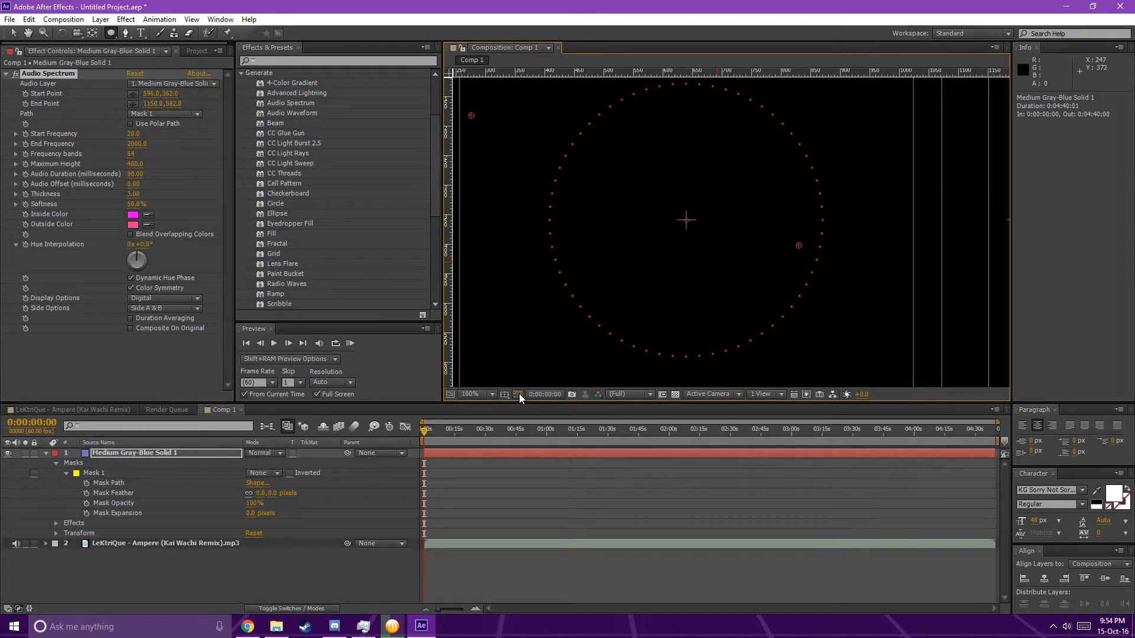
Change the Audio Spectrum's inside color to teal green and its outside color to light cyan
click(133, 214)
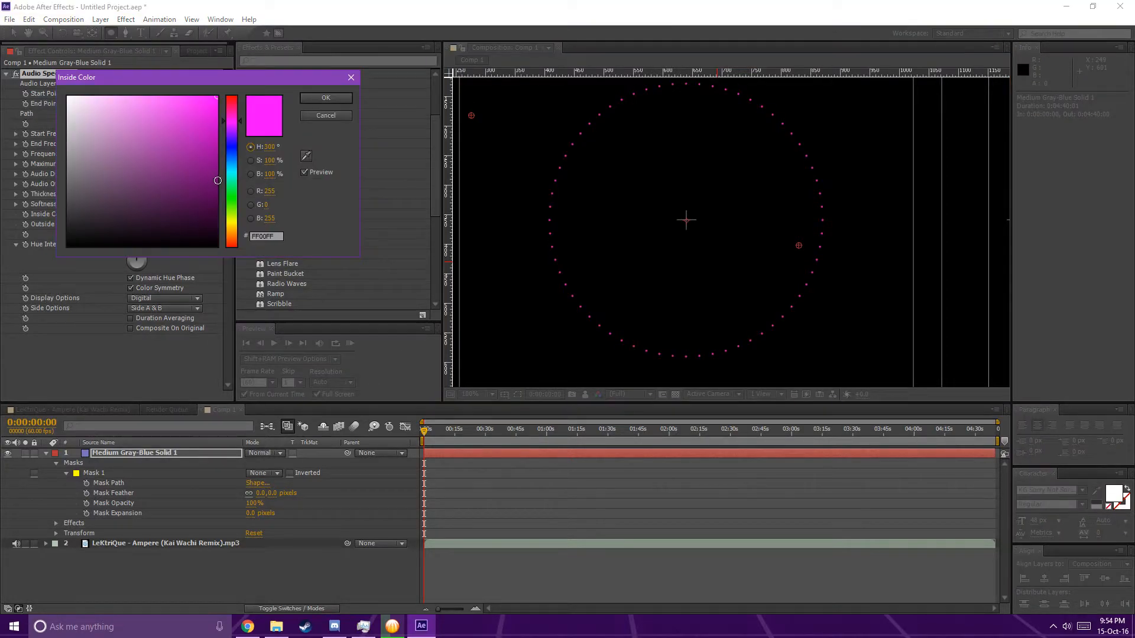
click(231, 178)
click(326, 98)
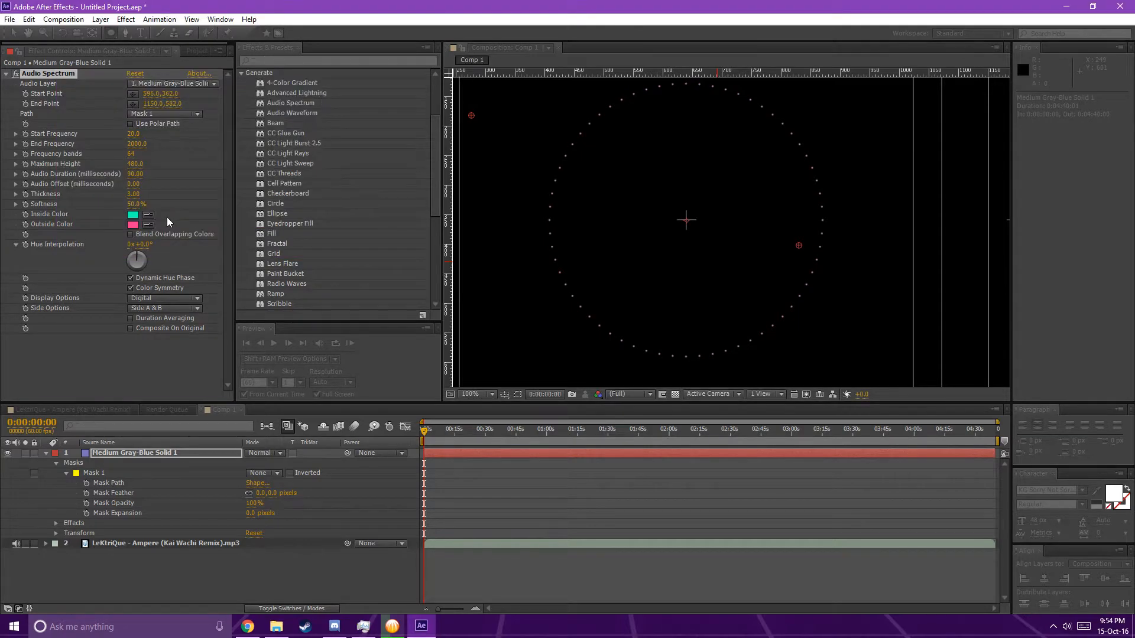
click(132, 224)
click(231, 178)
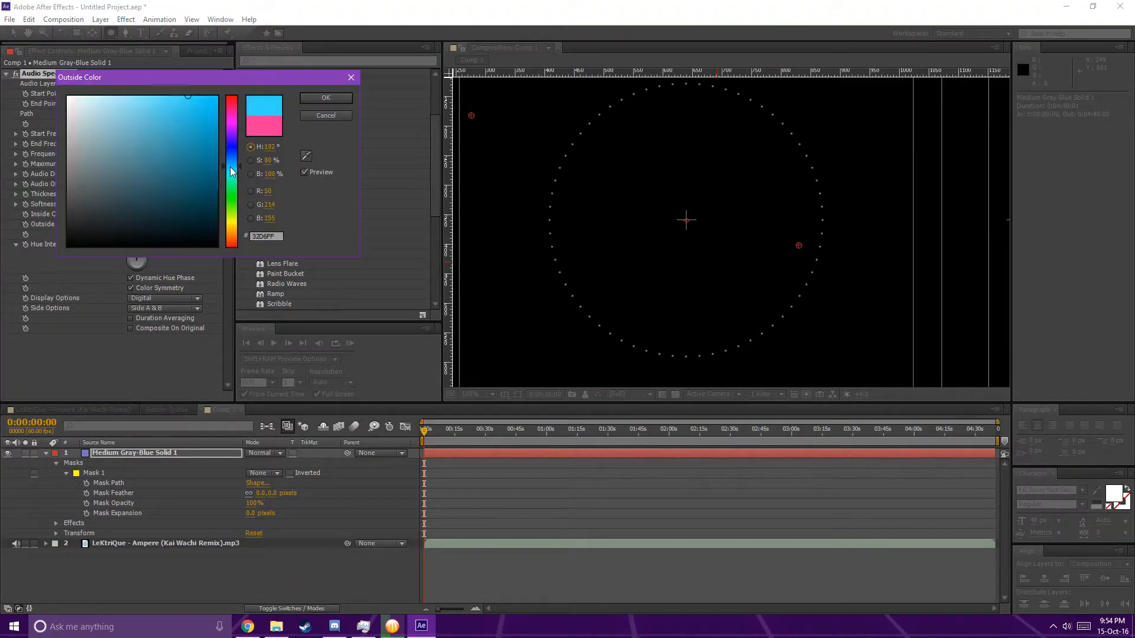
click(326, 98)
Set the Audio Spectrum's audio layer to LeKtriQue - Ampere (Kai Wachi Remix).mp3
click(146, 85)
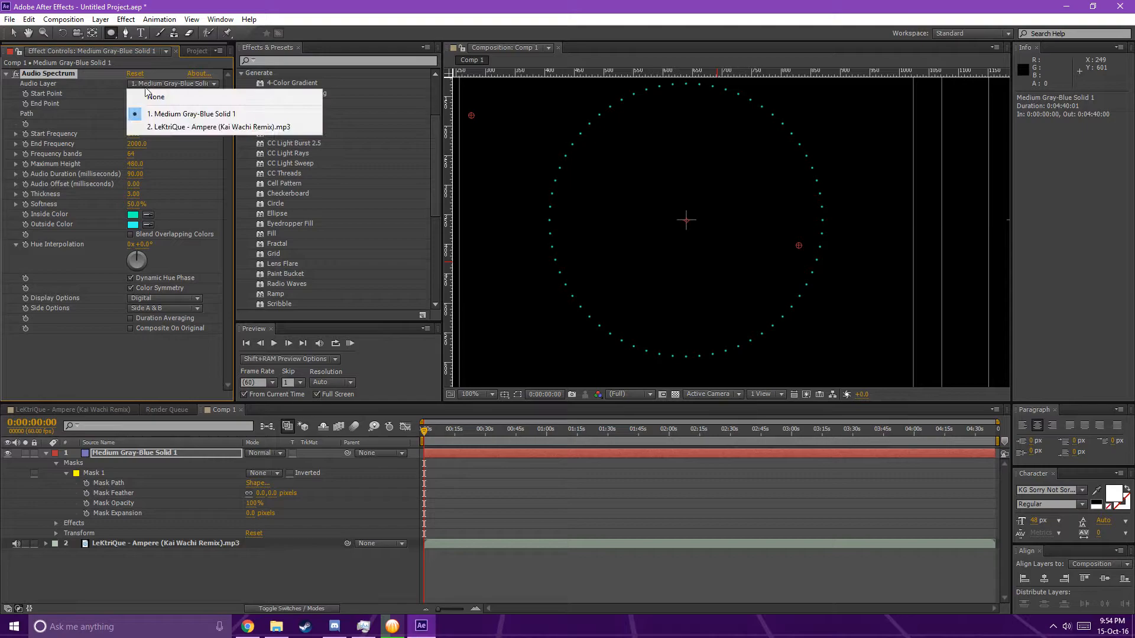
click(161, 127)
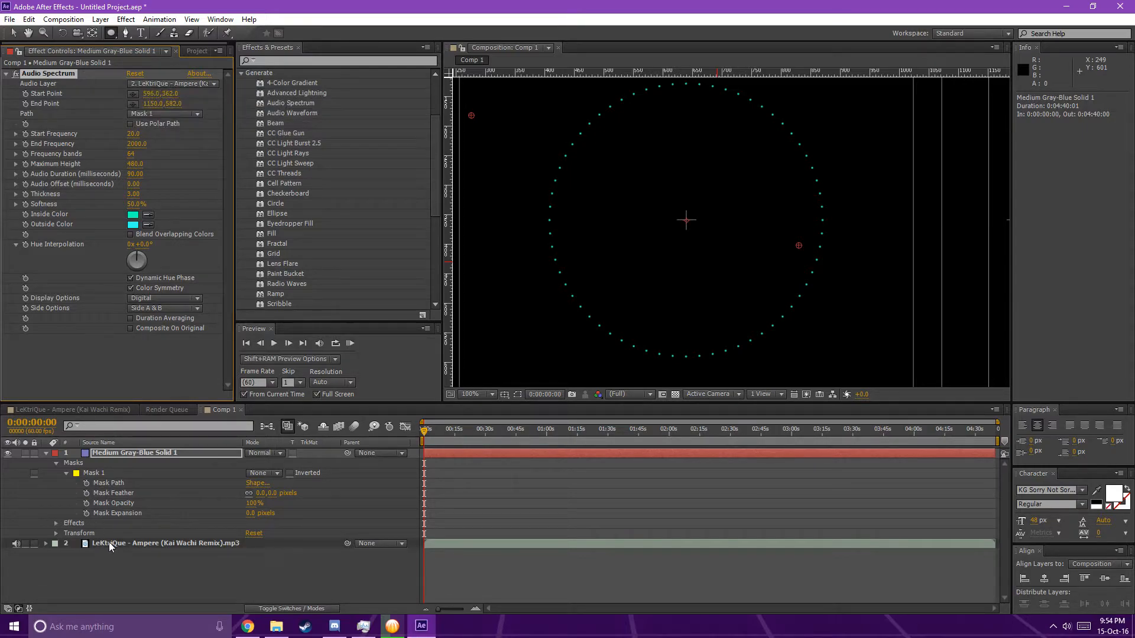
click(134, 453)
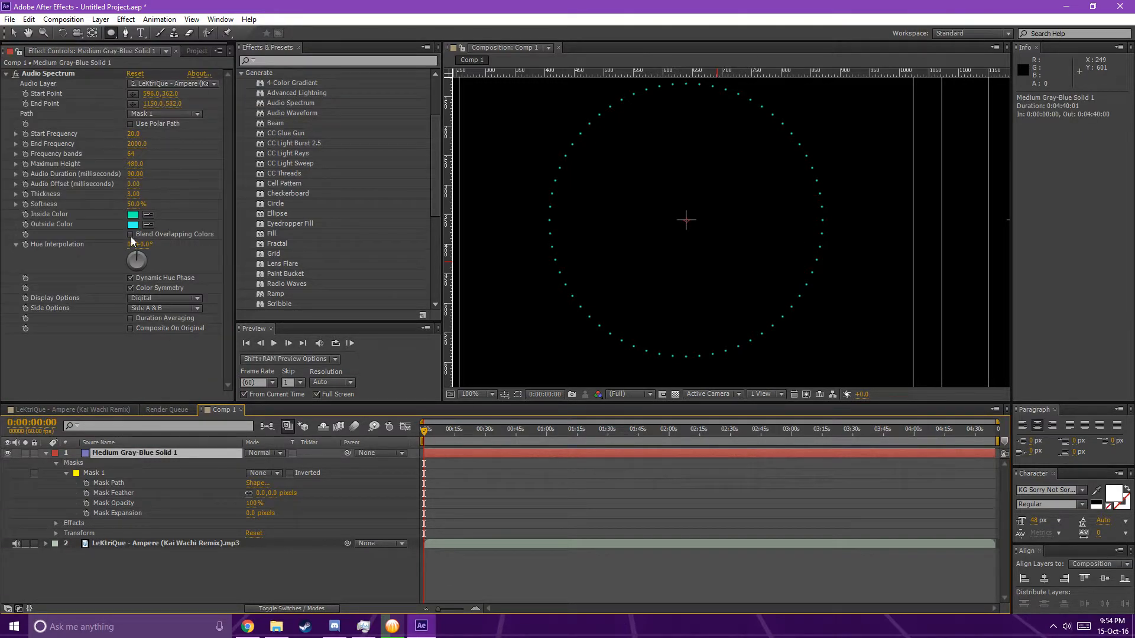
click(133, 216)
key(Return)
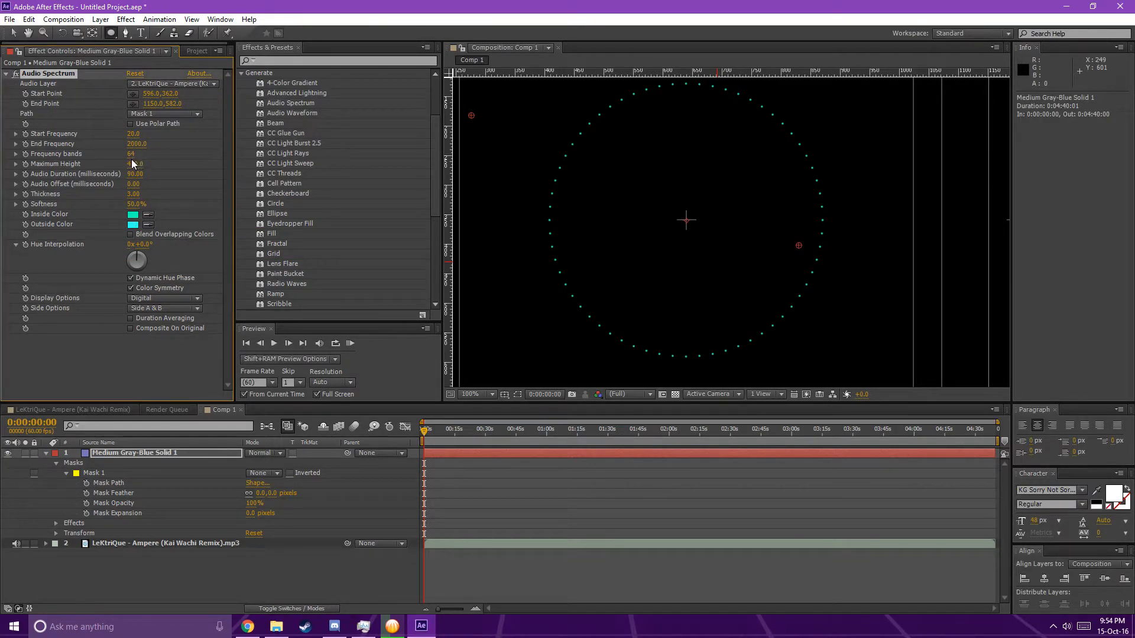
Try a maximum height of 820 with audio durations of 30 and 150 milliseconds, previewing the spectrum from about 0:00:50
drag(469, 431, 527, 431)
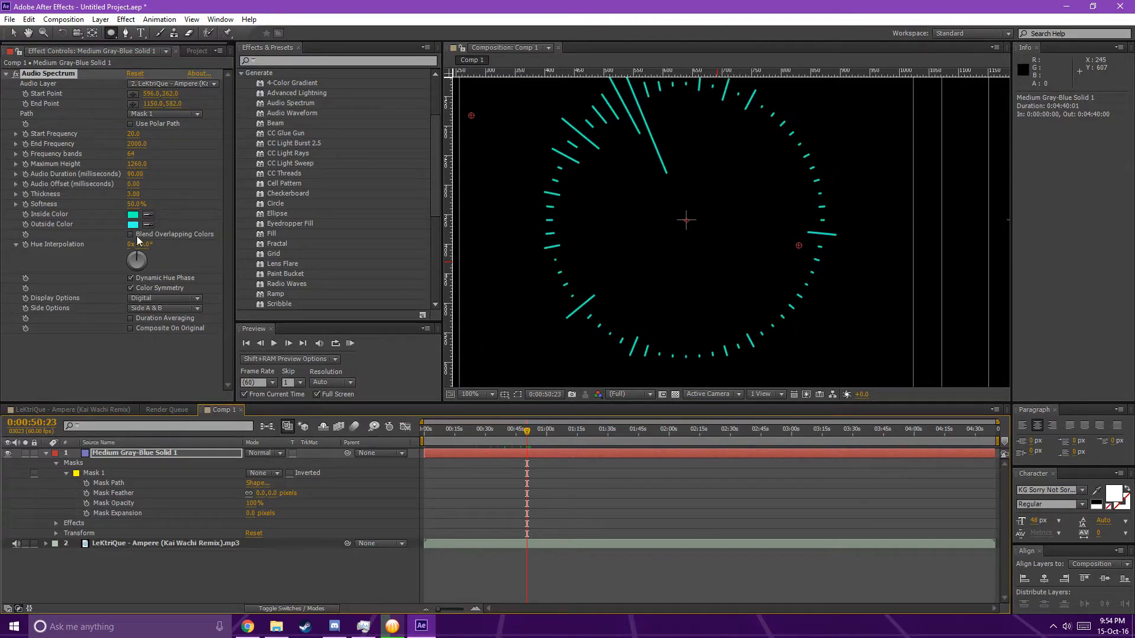
drag(90, 163, 131, 174)
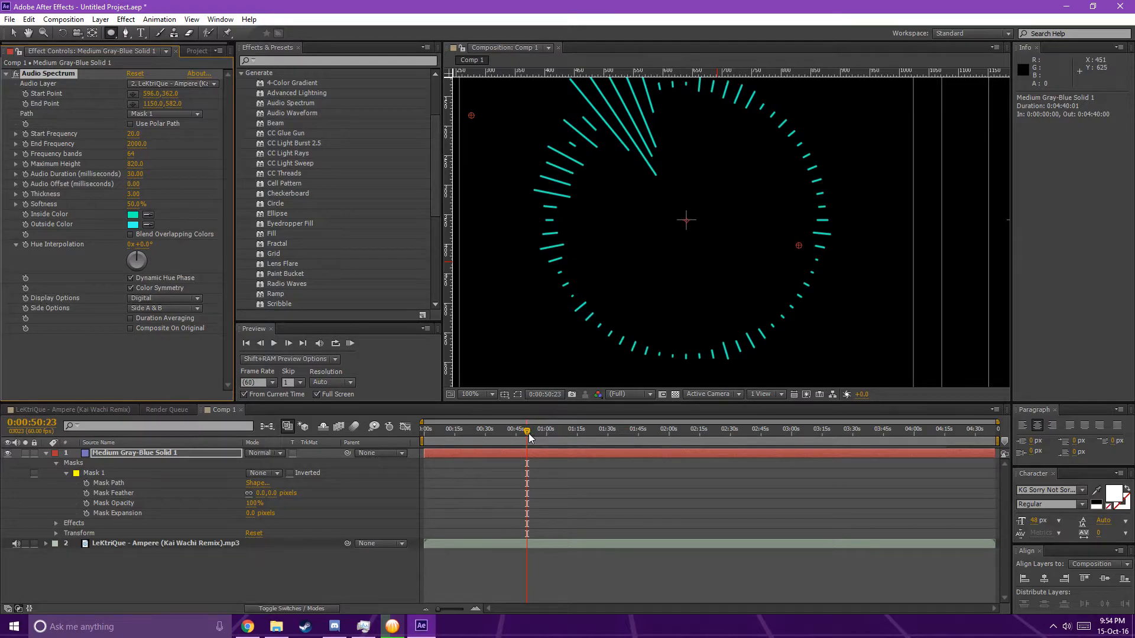
key(space)
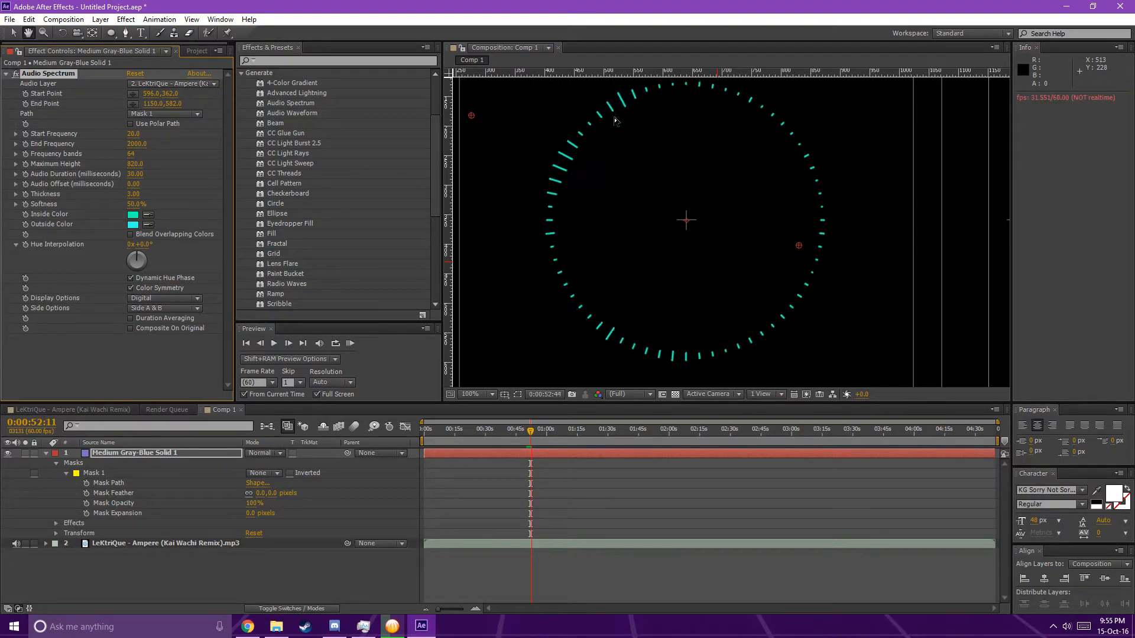
click(134, 174)
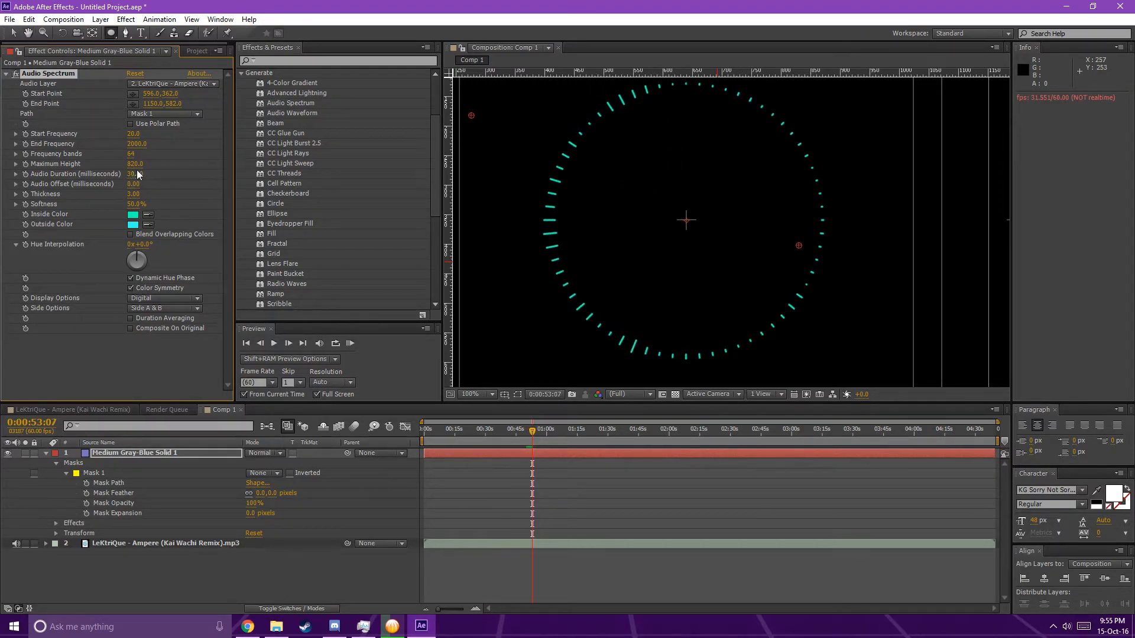
text(150)
key(Return)
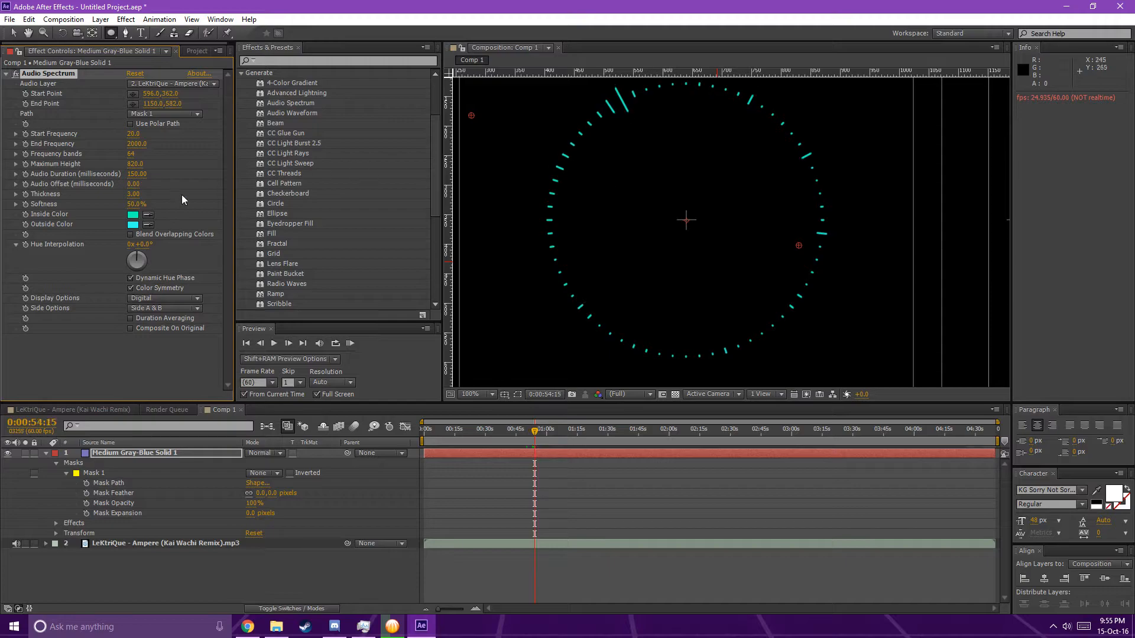
Set the Audio Spectrum's audio duration to 200 milliseconds and maximum height to 3020, and check frames between about 1:00 and 1:19
click(135, 174)
text(200)
key(Return)
drag(135, 164, 162, 162)
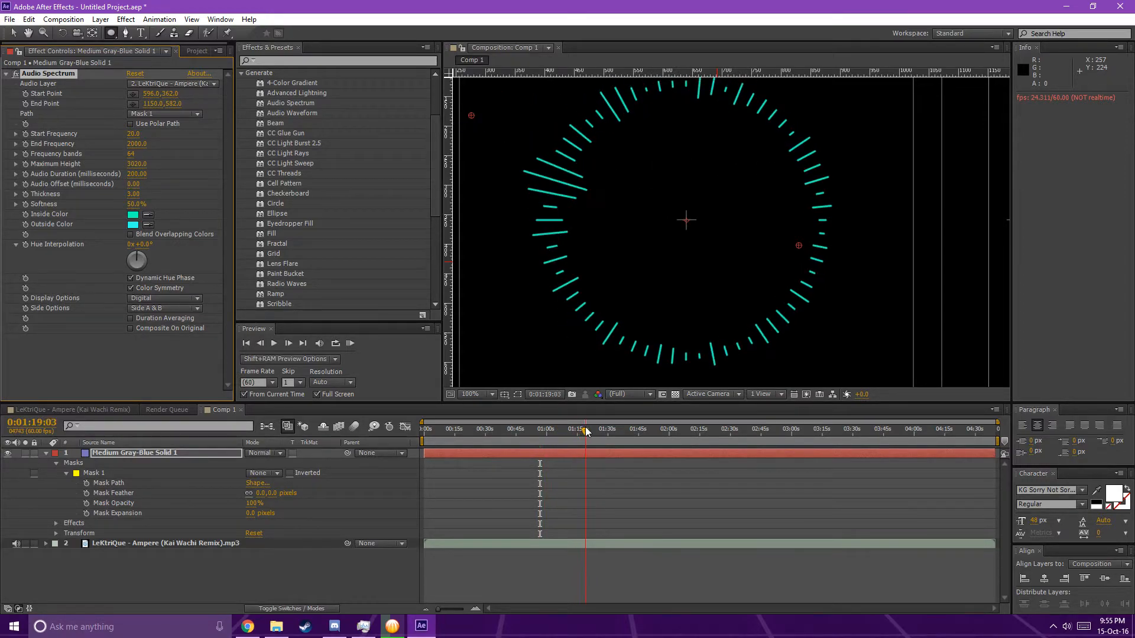
drag(545, 430, 585, 430)
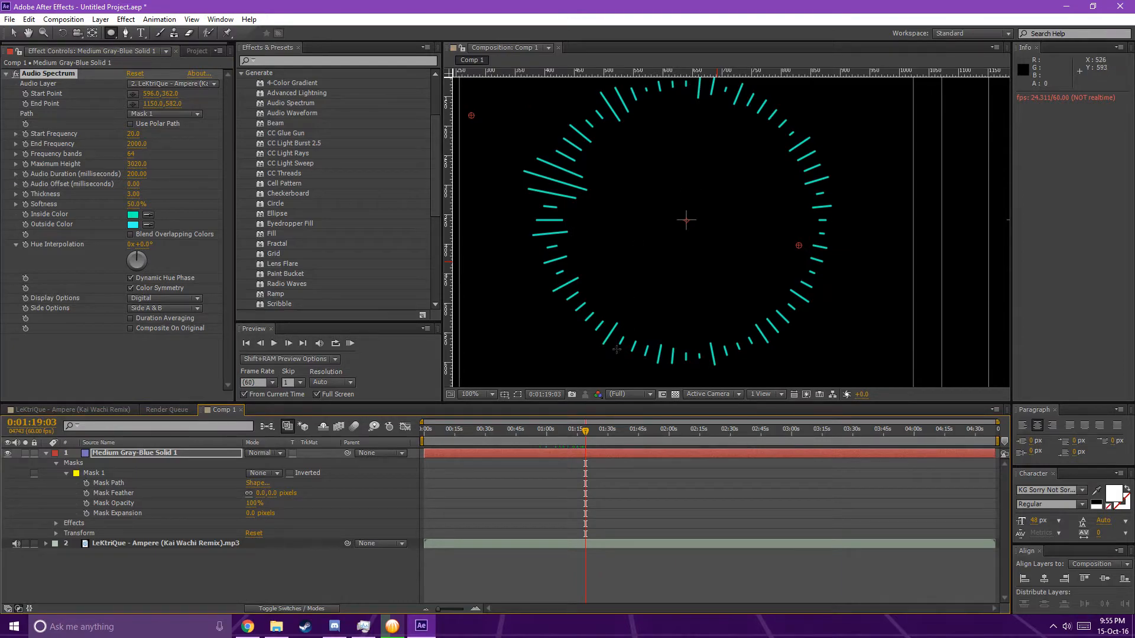
scroll(652, 260, down, 1)
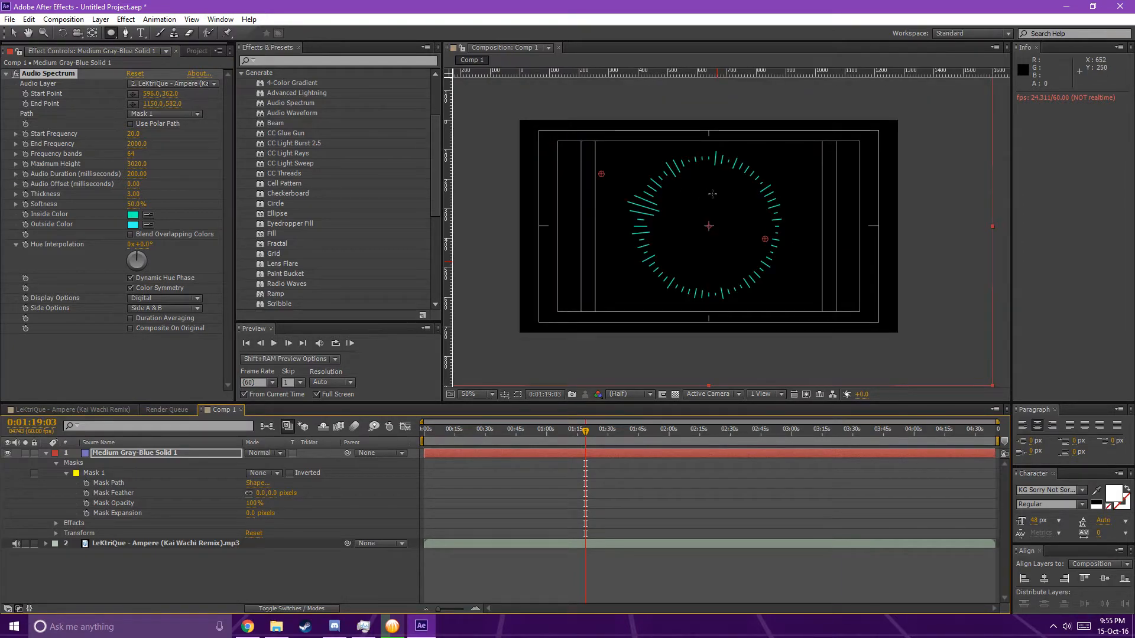
drag(572, 428, 547, 429)
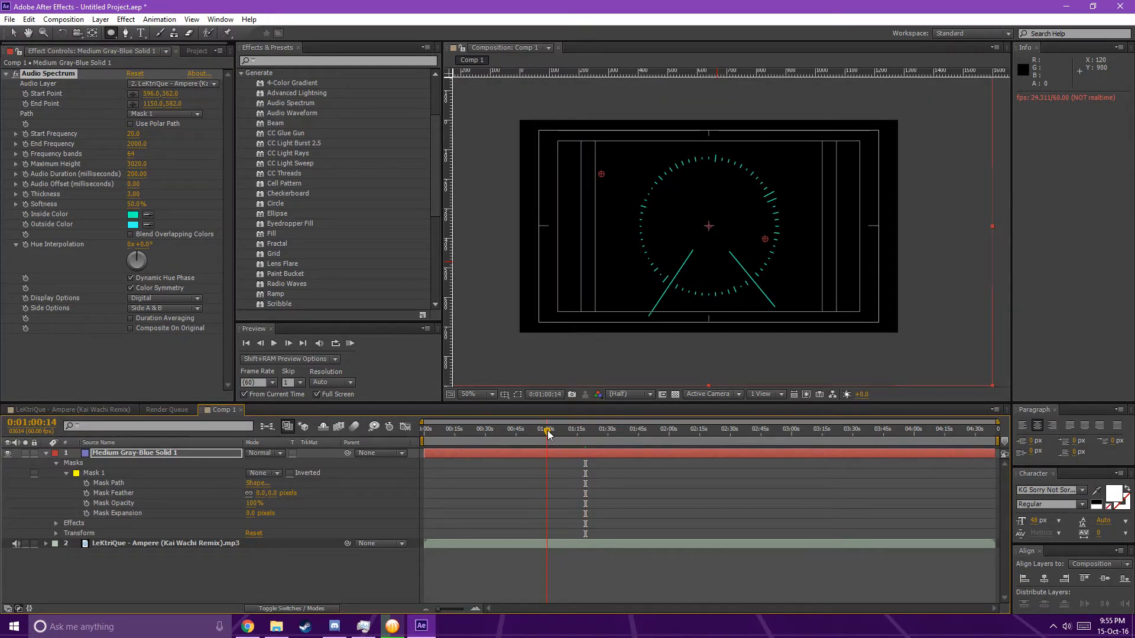
Set the Audio Spectrum's side options to Side B and check the spectrum at about 0:01:21
click(165, 308)
click(157, 334)
drag(571, 429, 594, 436)
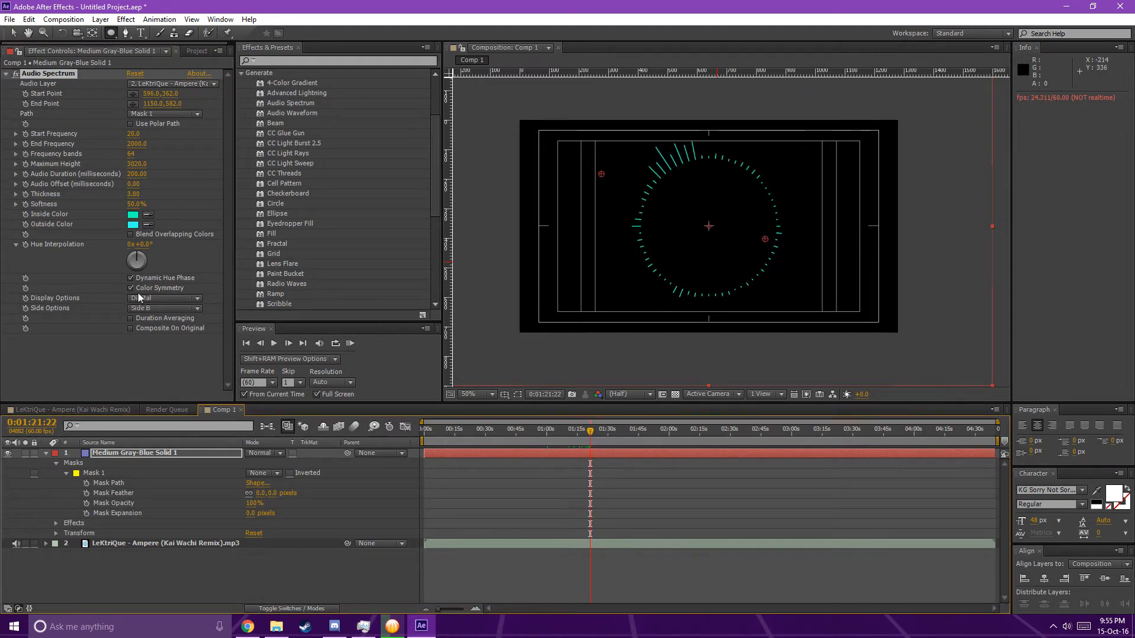
Duplicate the Audio Spectrum effect on the solid and set the copy's side options to Side A
key(ctrl+d)
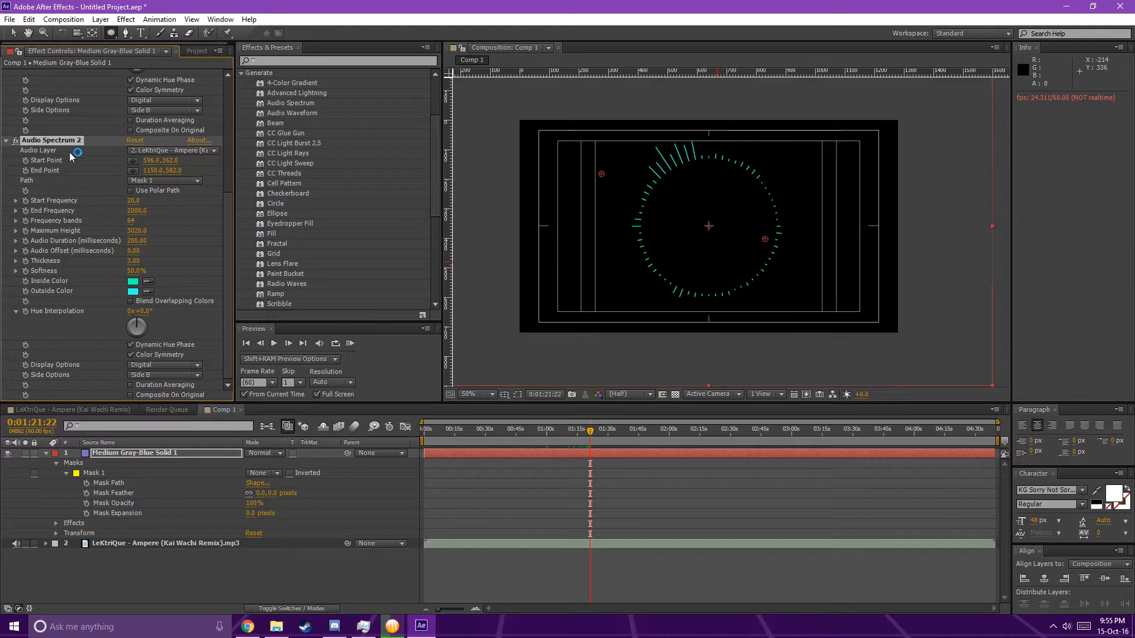
click(161, 375)
click(159, 388)
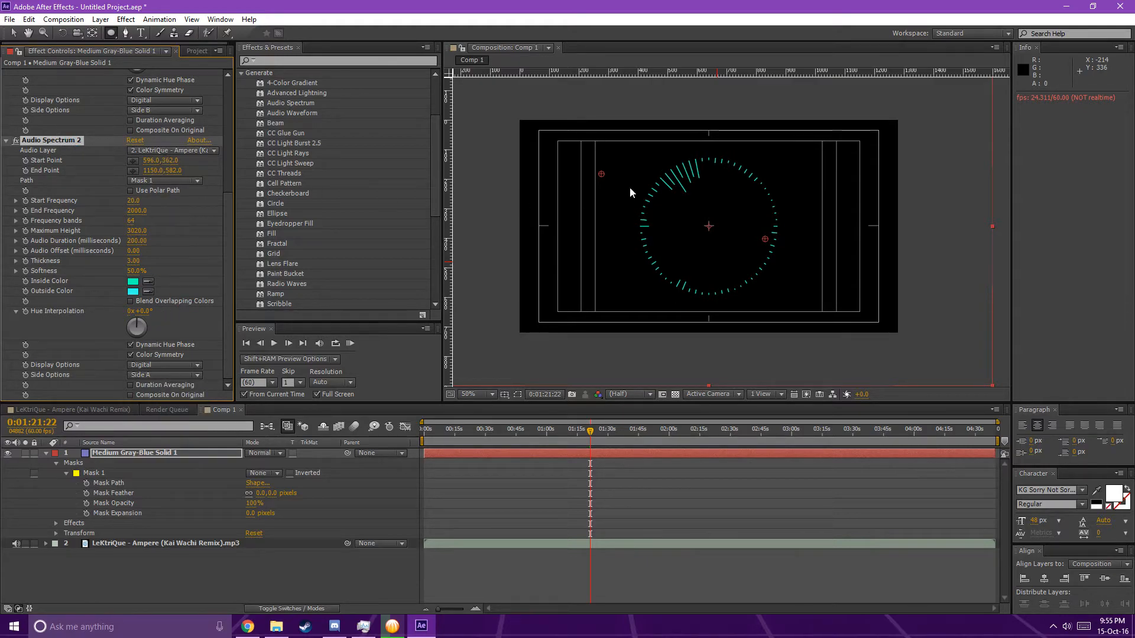
Enable Composite On Original for the duplicated Audio Spectrum and set its display options to Analog lines
click(169, 297)
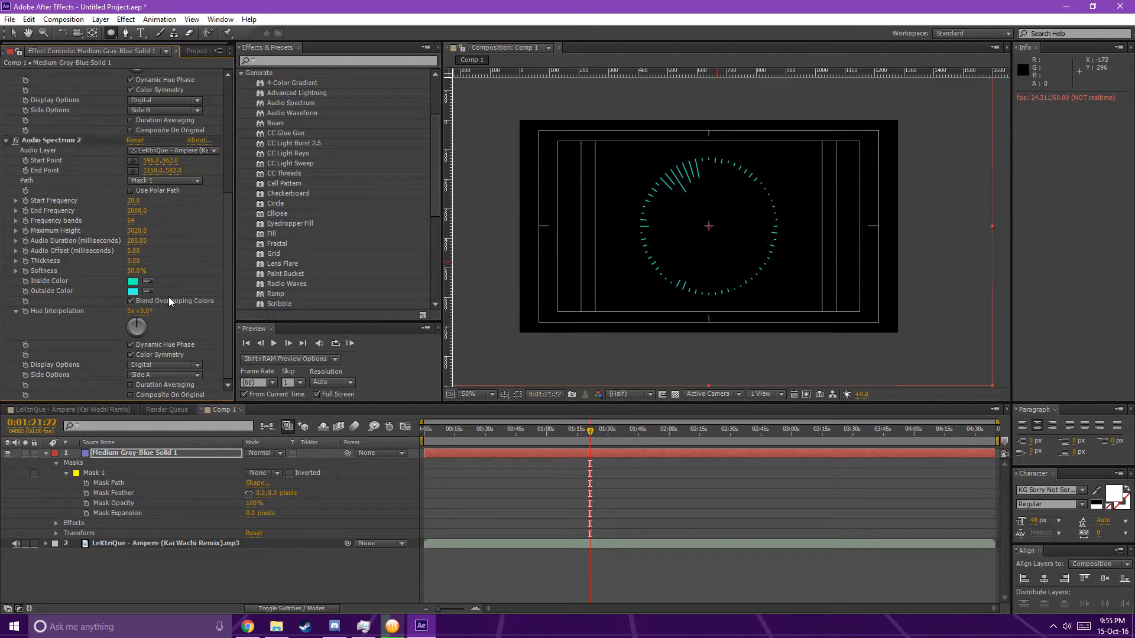
click(179, 395)
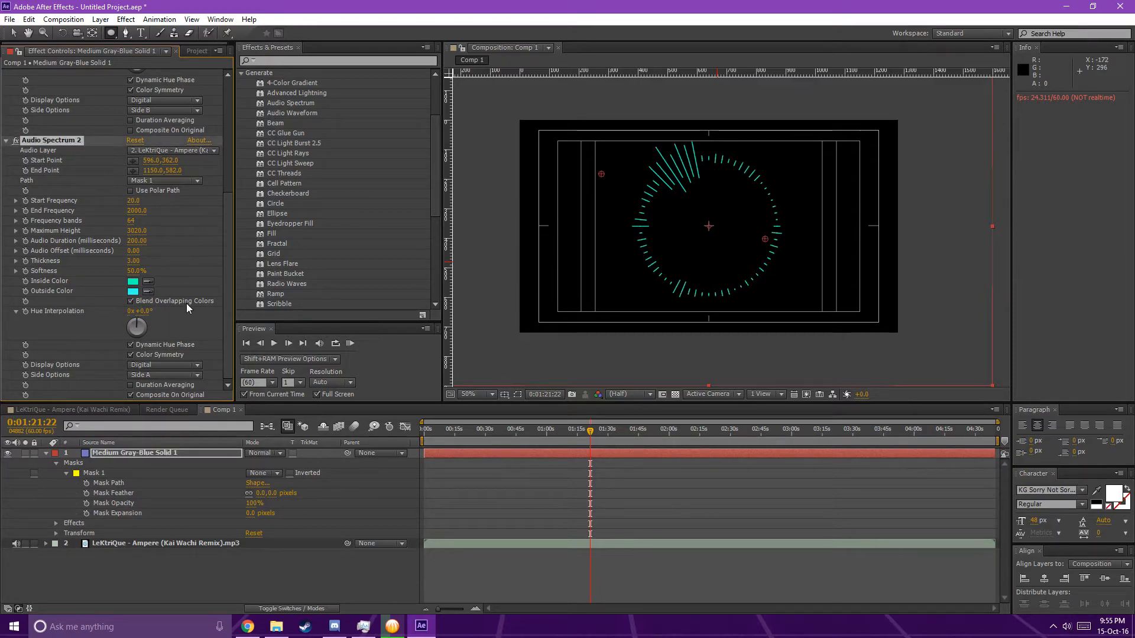
click(154, 366)
click(159, 393)
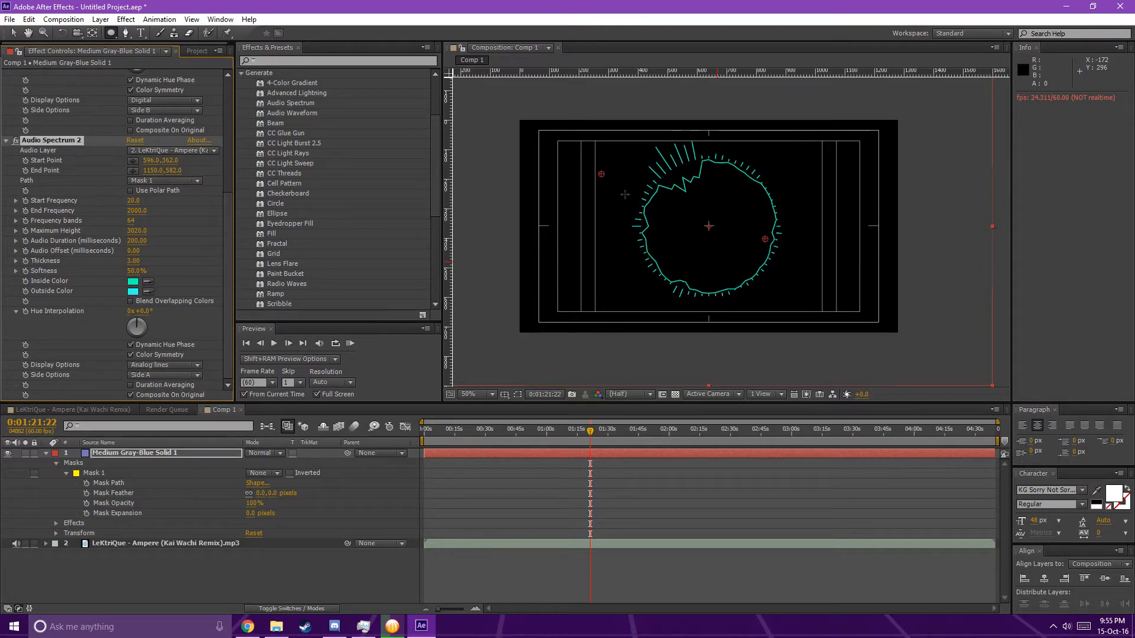
Set the duplicated Audio Spectrum's display options to Analog dots and its side options to Side B
click(164, 375)
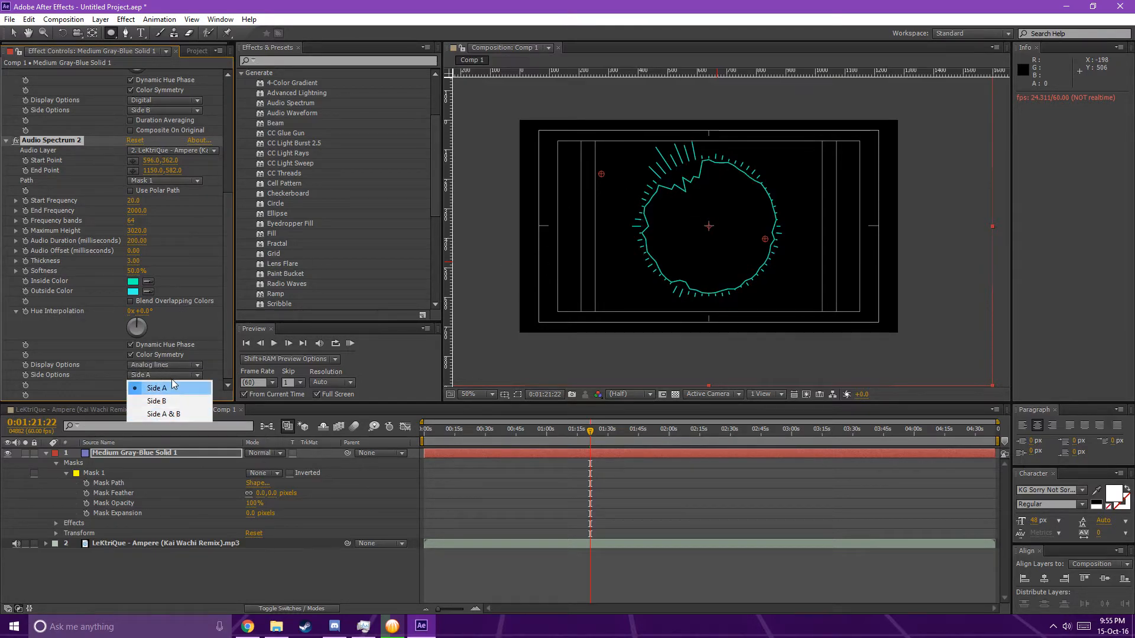
click(173, 385)
click(164, 364)
click(175, 402)
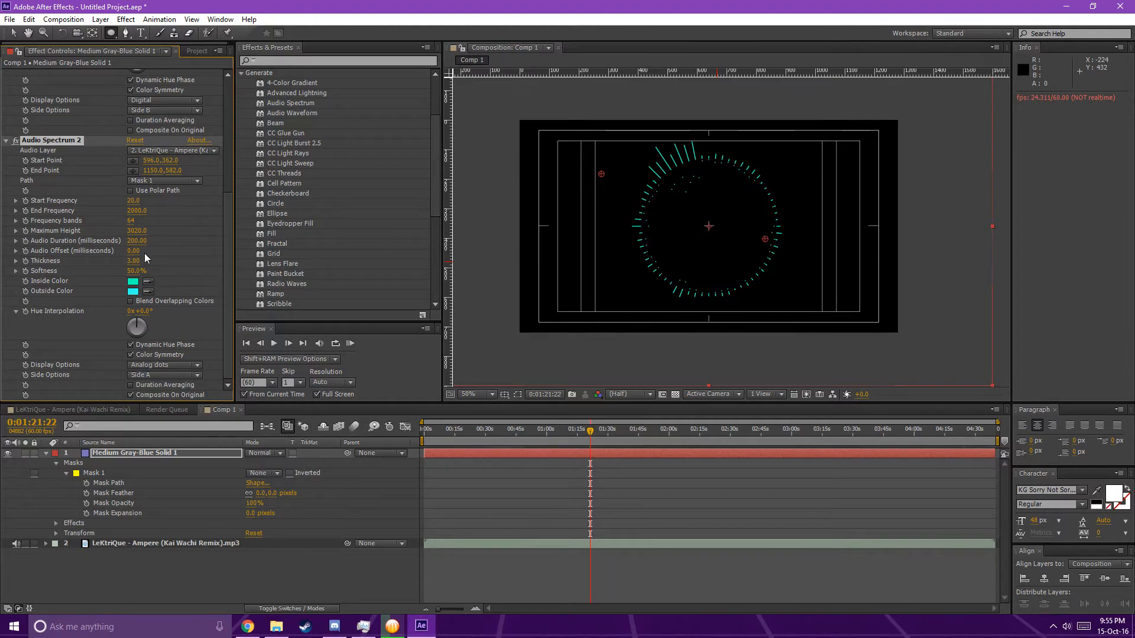
click(165, 375)
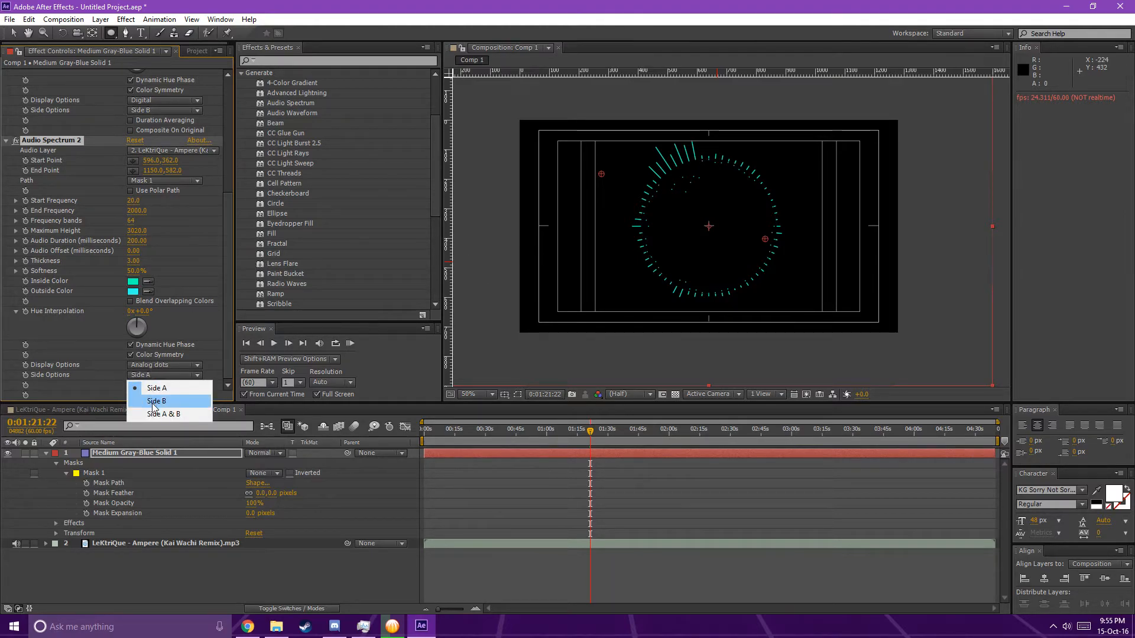
click(165, 393)
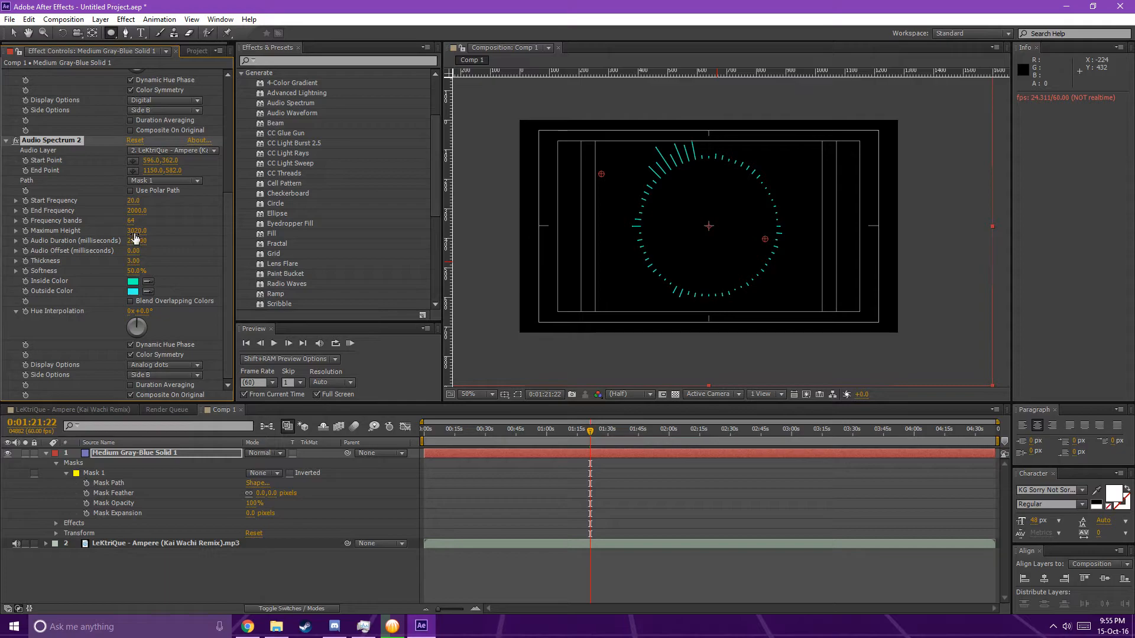
Raise the duplicated Audio Spectrum's maximum height to 4090 and check several frames up to about 0:01:29
drag(172, 227, 182, 229)
click(550, 430)
scroll(773, 192, up, 2)
scroll(773, 193, down, 1)
click(605, 429)
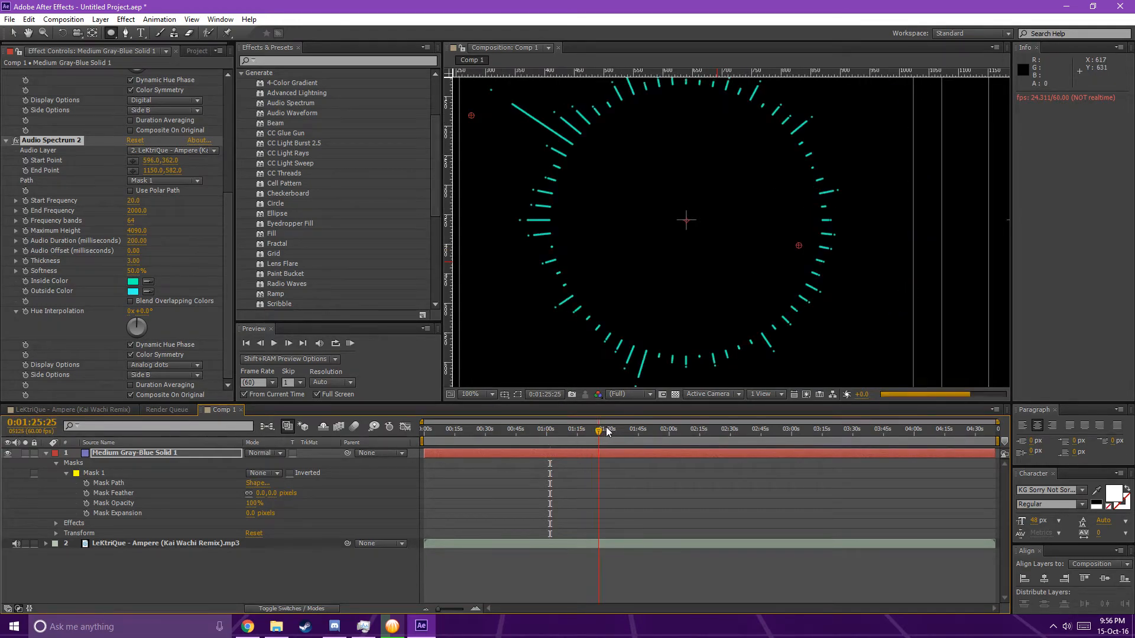
Switch the duplicated Audio Spectrum's side options to Side A and check the dots at about 0:02:02
key(v)
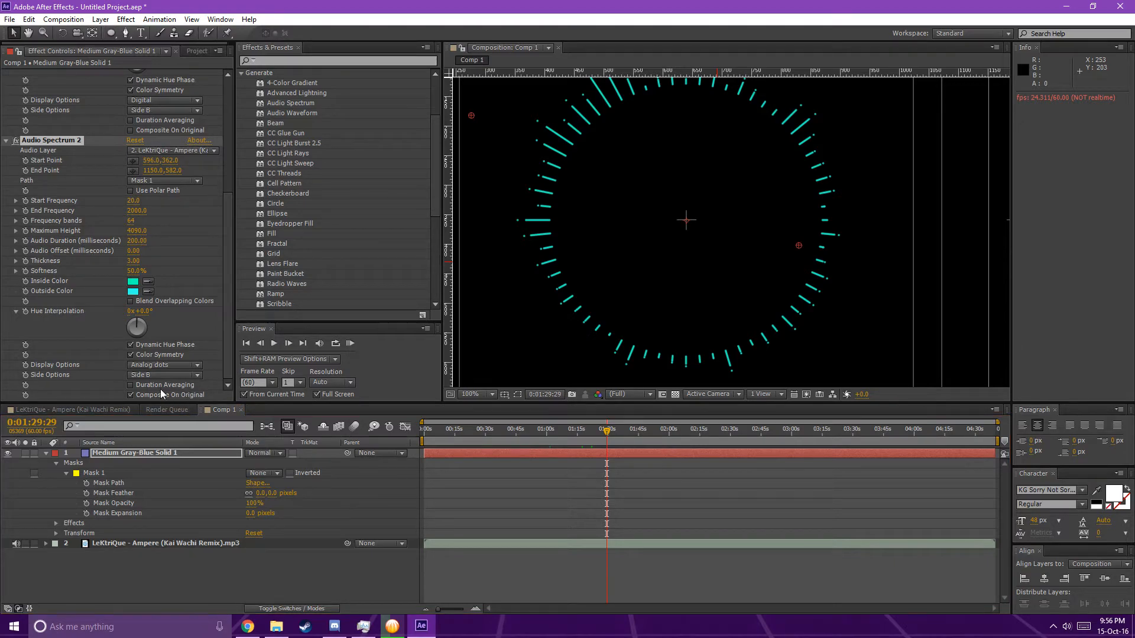
click(145, 374)
click(145, 379)
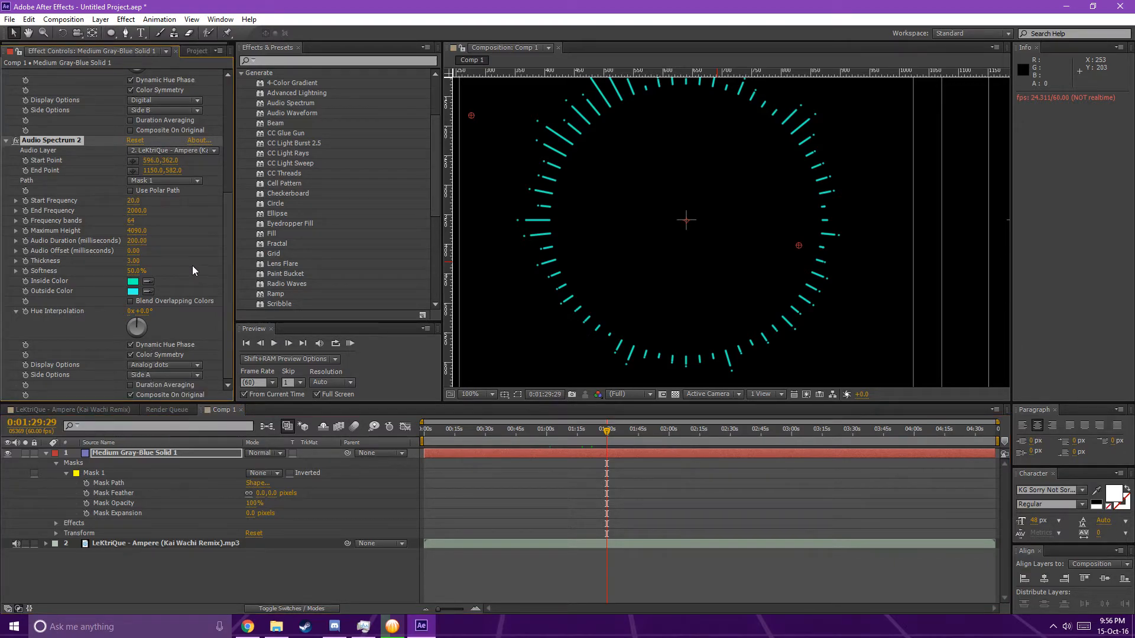
key(comma)
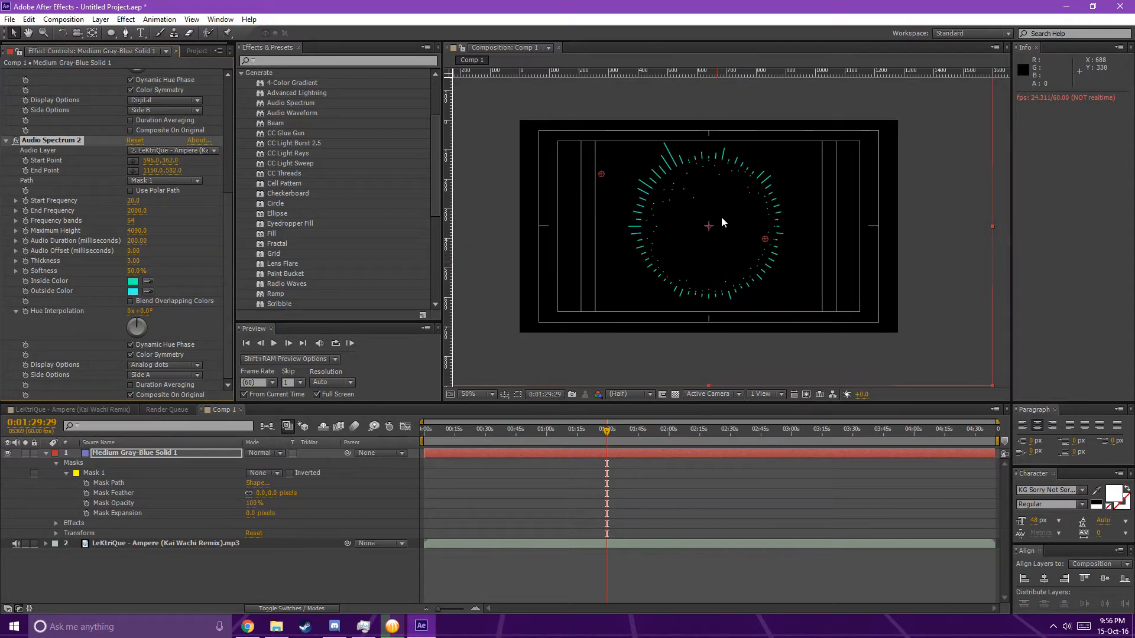
drag(661, 432, 676, 434)
key(comma)
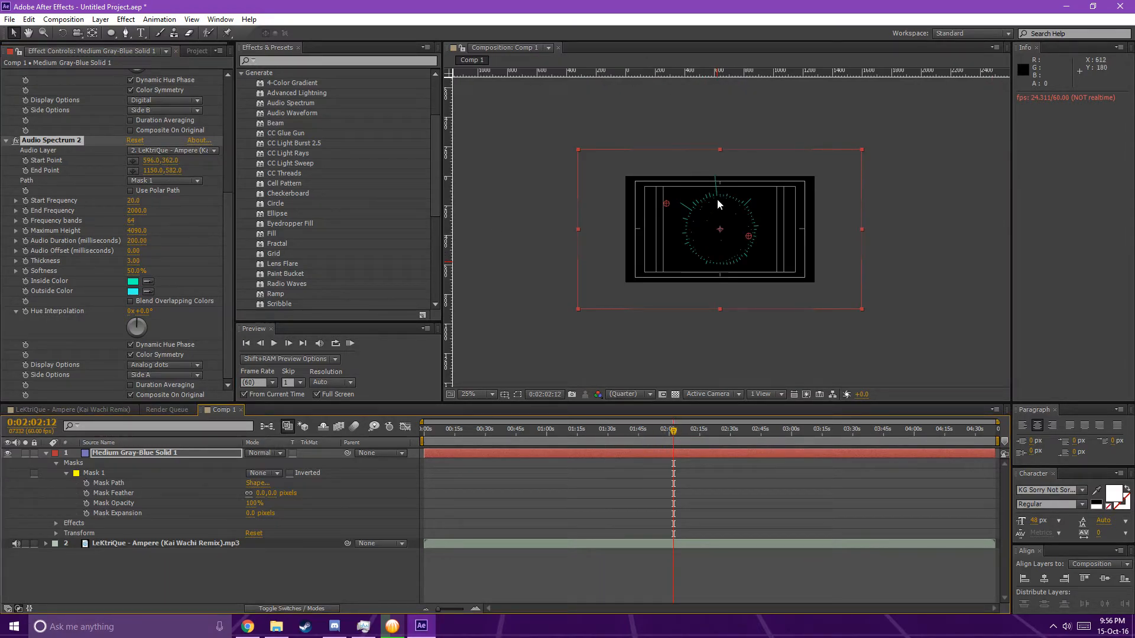
key(period)
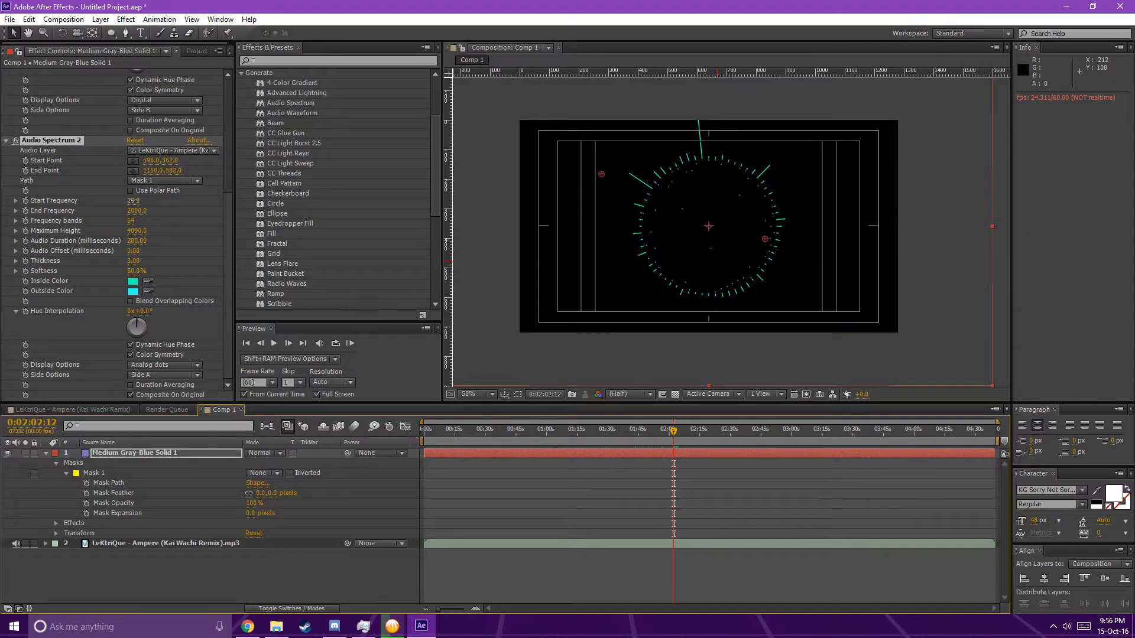
Set the duplicated Audio Spectrum's start frequency to 500, undoing any adjustment to its end frequency
click(136, 201)
text(500)
key(Return)
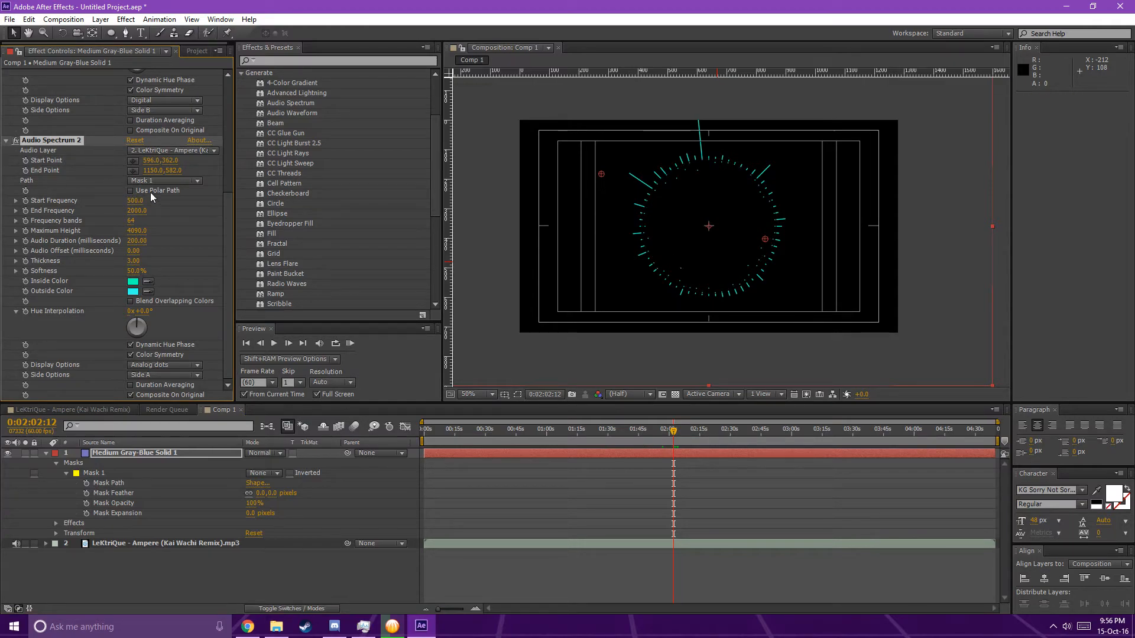
drag(138, 212, 130, 211)
key(ctrl+z)
Delete the duplicated Audio Spectrum effect and set the remaining effect's start frequency to 500
key(Delete)
click(134, 134)
text(500)
key(Return)
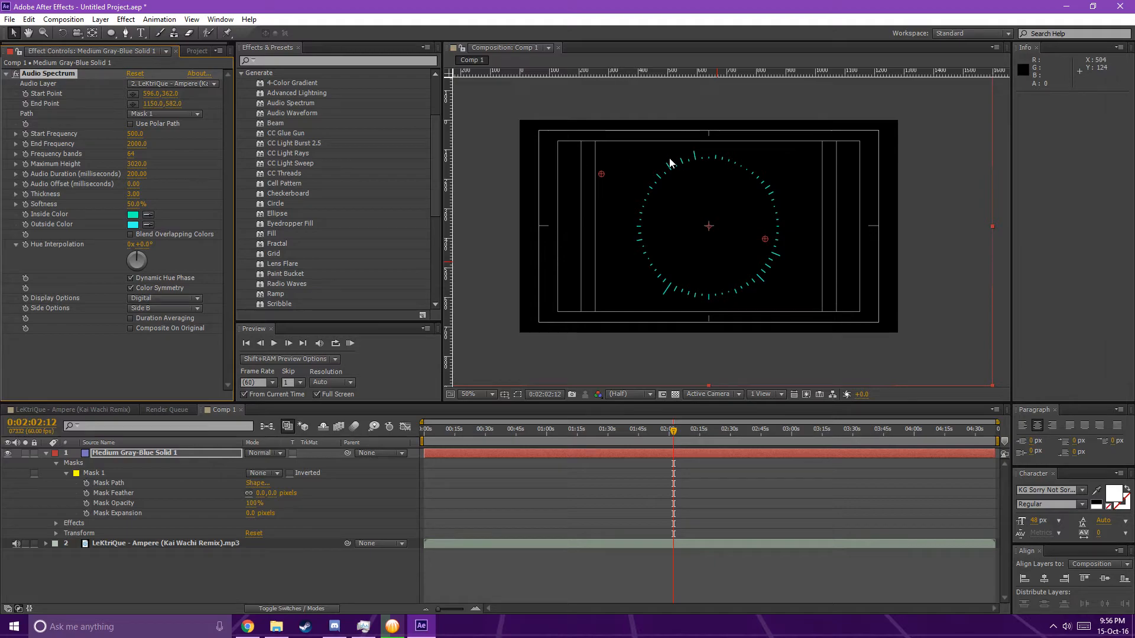
Set the Audio Spectrum's end frequency to 15000 and check the spectrum at about 0:01:28
drag(136, 143, 128, 144)
key(ctrl+z)
click(139, 143)
text(15000)
key(Return)
drag(650, 433, 603, 433)
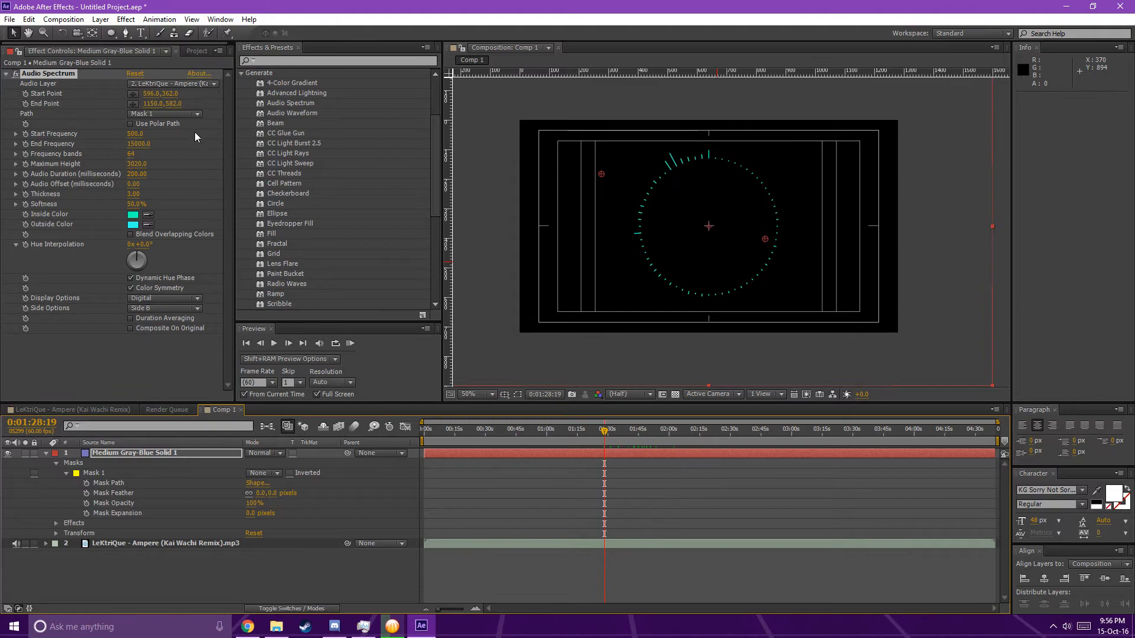
Set the Audio Spectrum's end frequency to 7000 and check frames between about 0:01:32 and 0:01:46
click(138, 144)
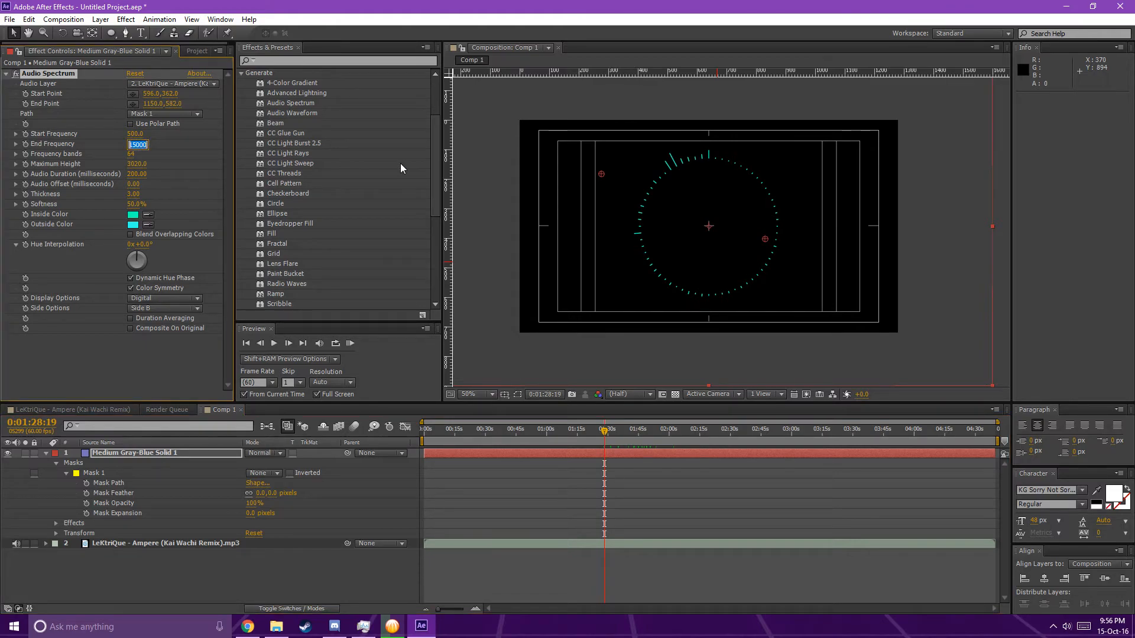
text(7000)
key(Return)
click(611, 436)
drag(611, 438, 614, 434)
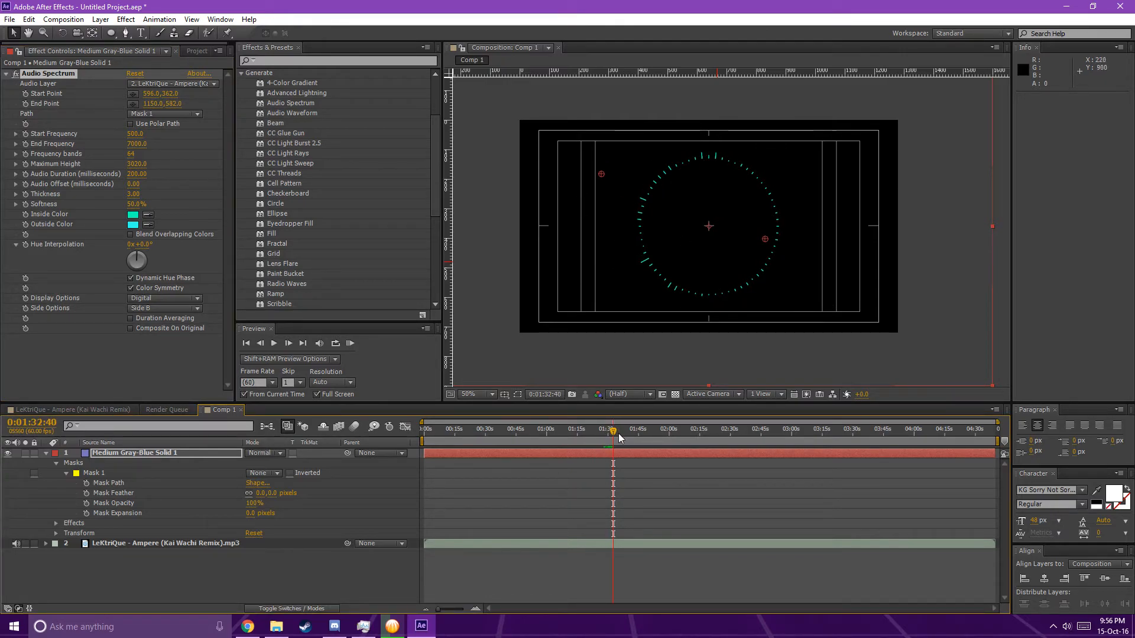
drag(613, 431, 641, 432)
Choose the Pen tool and place a vertical guide at 640 through the circle's center
click(126, 33)
drag(446, 169, 677, 118)
scroll(716, 122, up, 4)
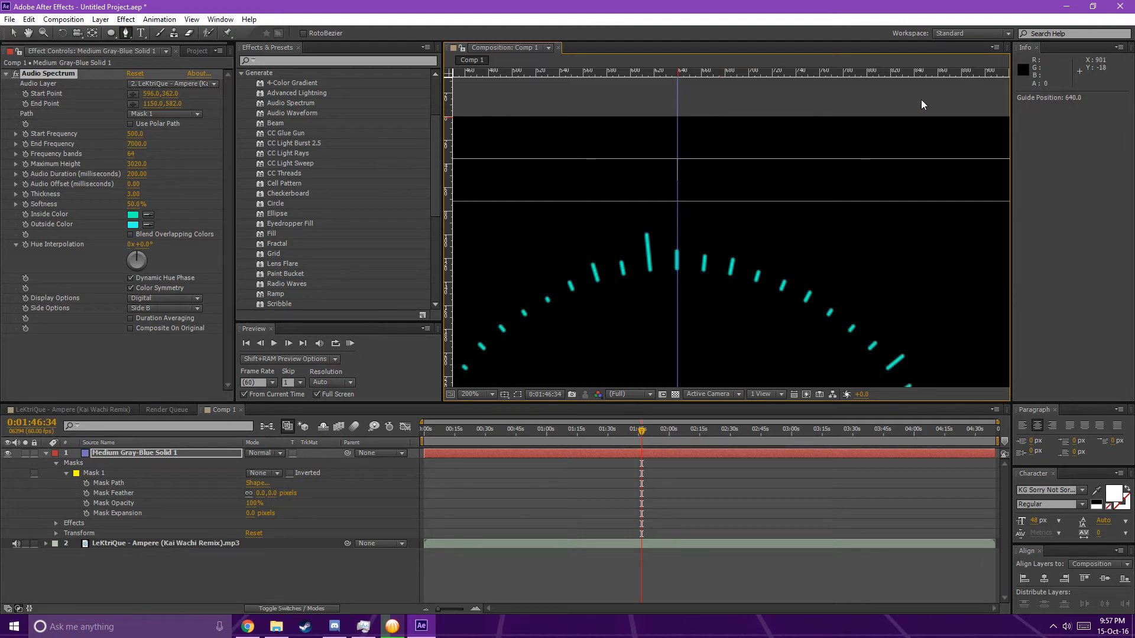
scroll(744, 148, down, 4)
Draw a closed four-point mask on the solid enclosing the left half of the circle, with its inner edge along the guide
click(725, 136)
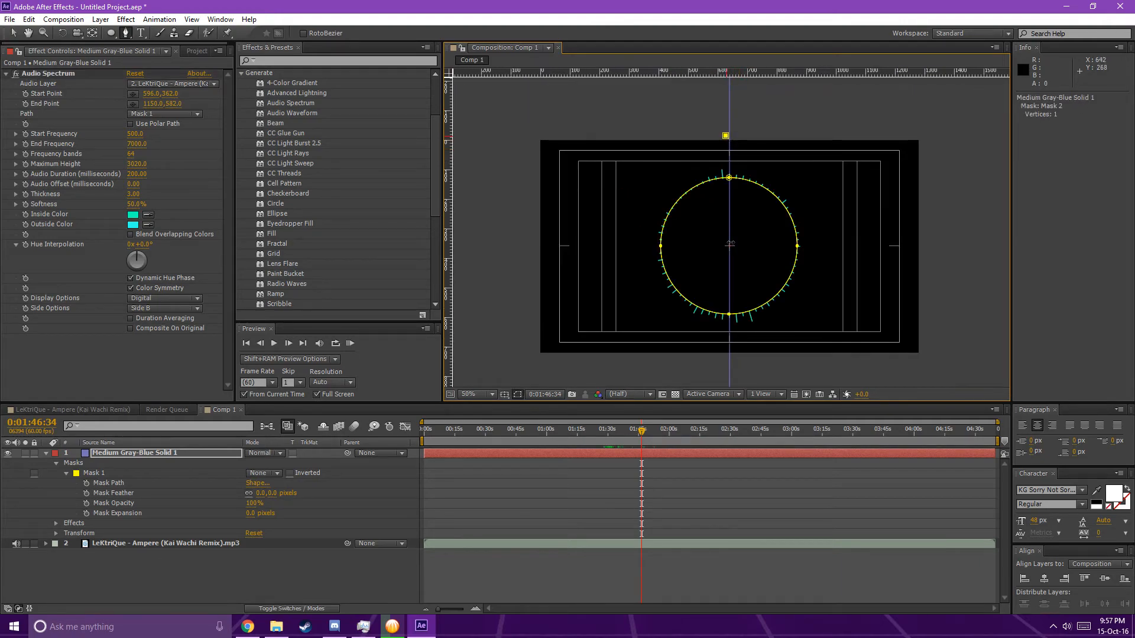
click(729, 361)
click(531, 361)
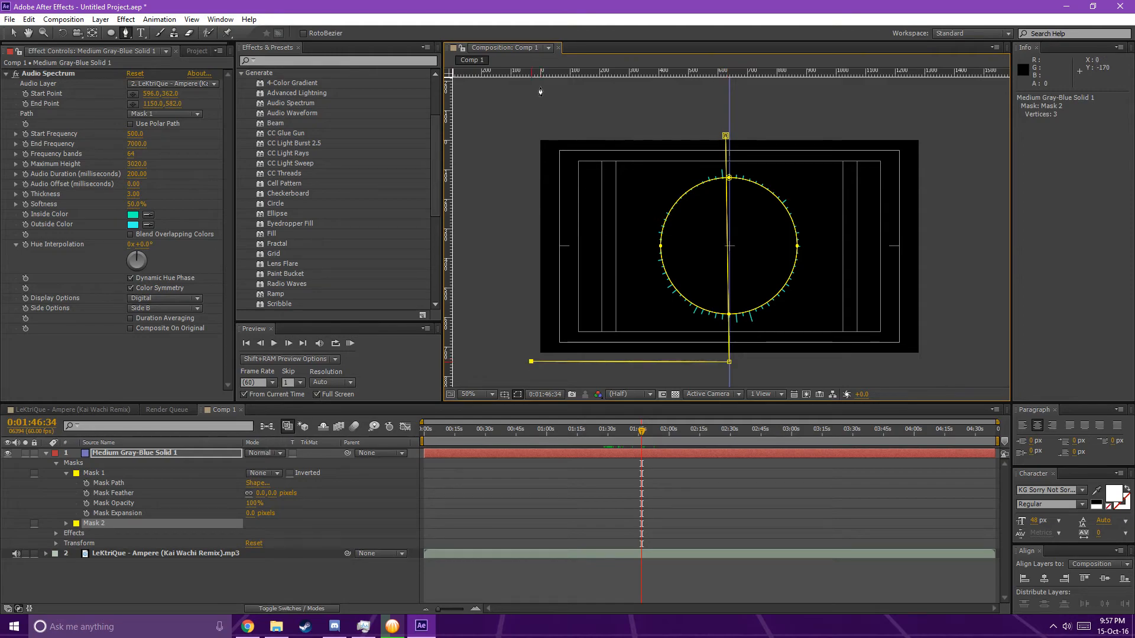
click(546, 100)
click(725, 136)
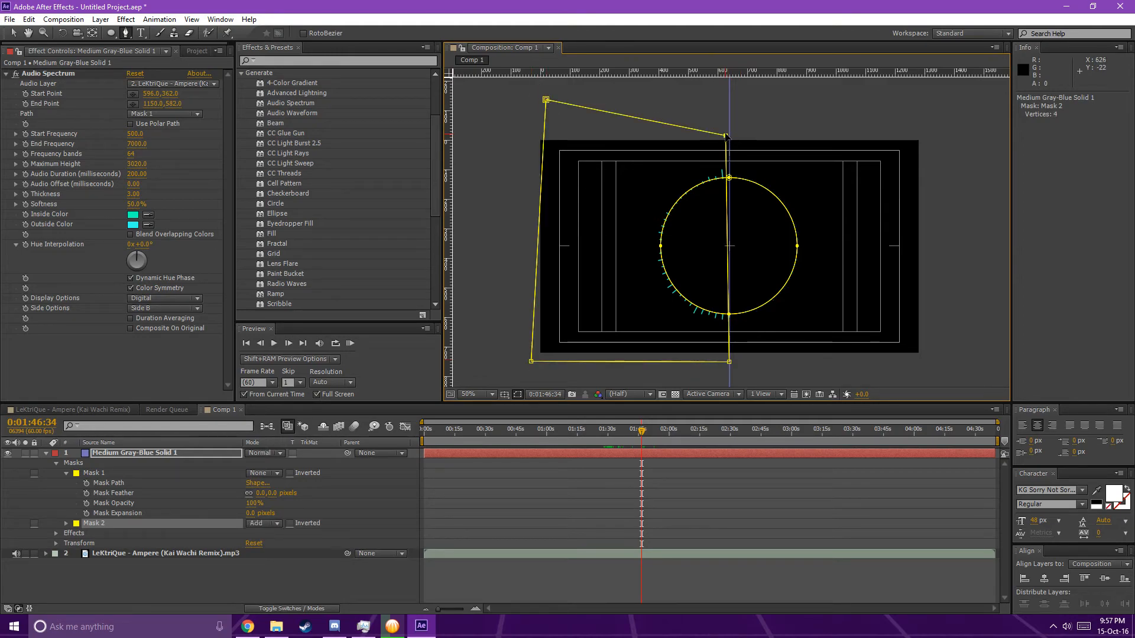
Align the half mask's upper inner vertex with the guide and move its two outer corners farther left, then show its properties
drag(545, 100, 516, 102)
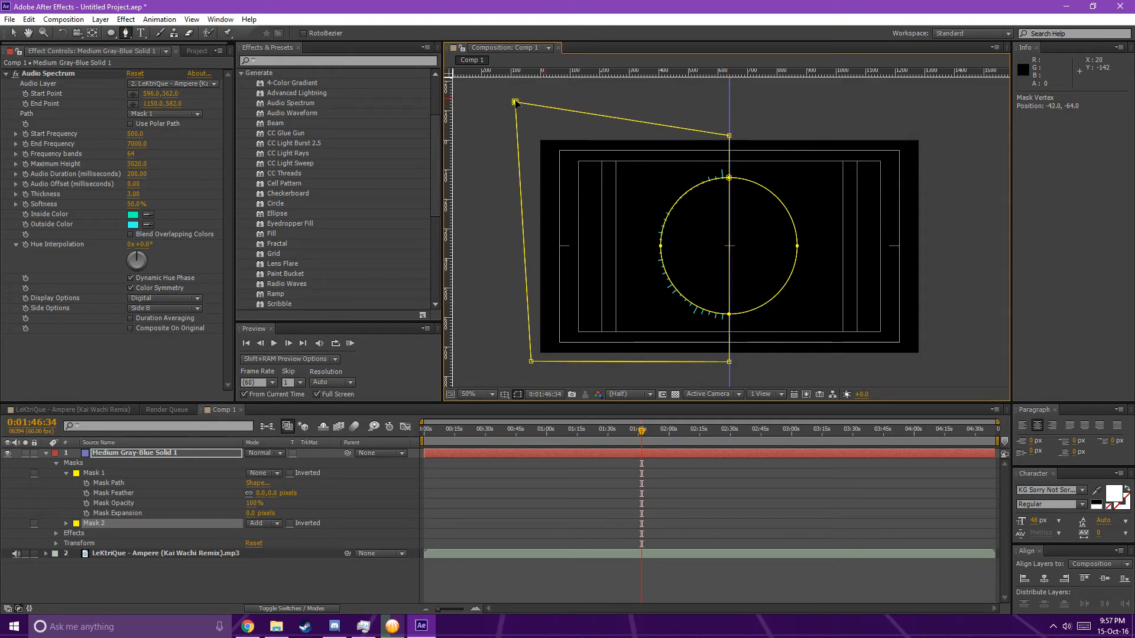
drag(532, 361, 503, 377)
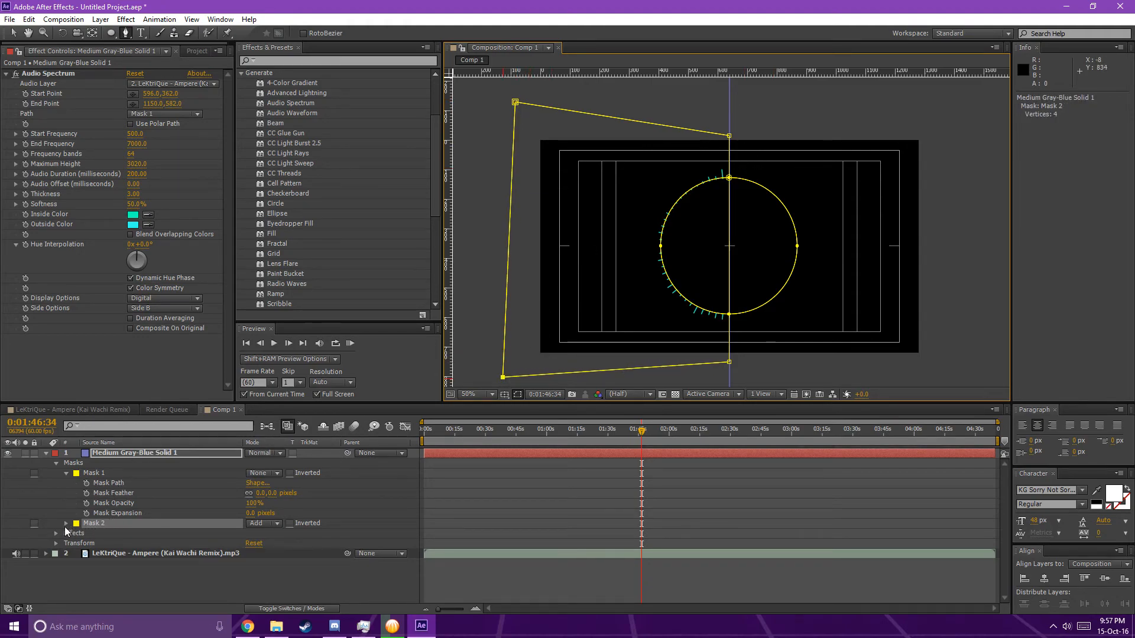
click(65, 524)
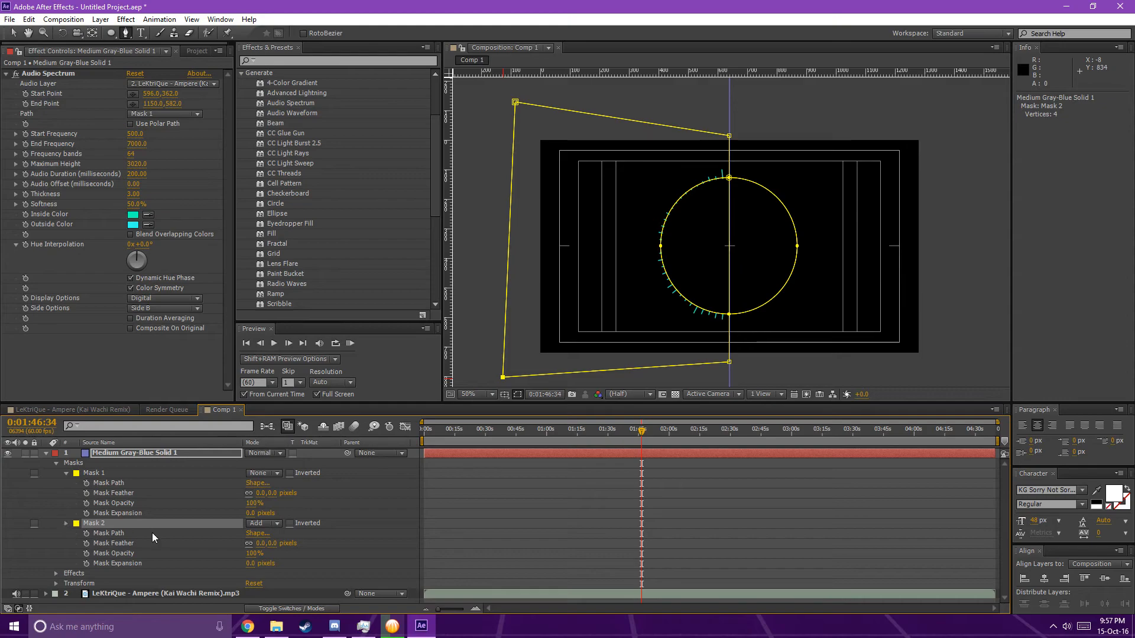
Duplicate the masked solid layer and flip the copy horizontally, undoing any stray mask path
click(472, 449)
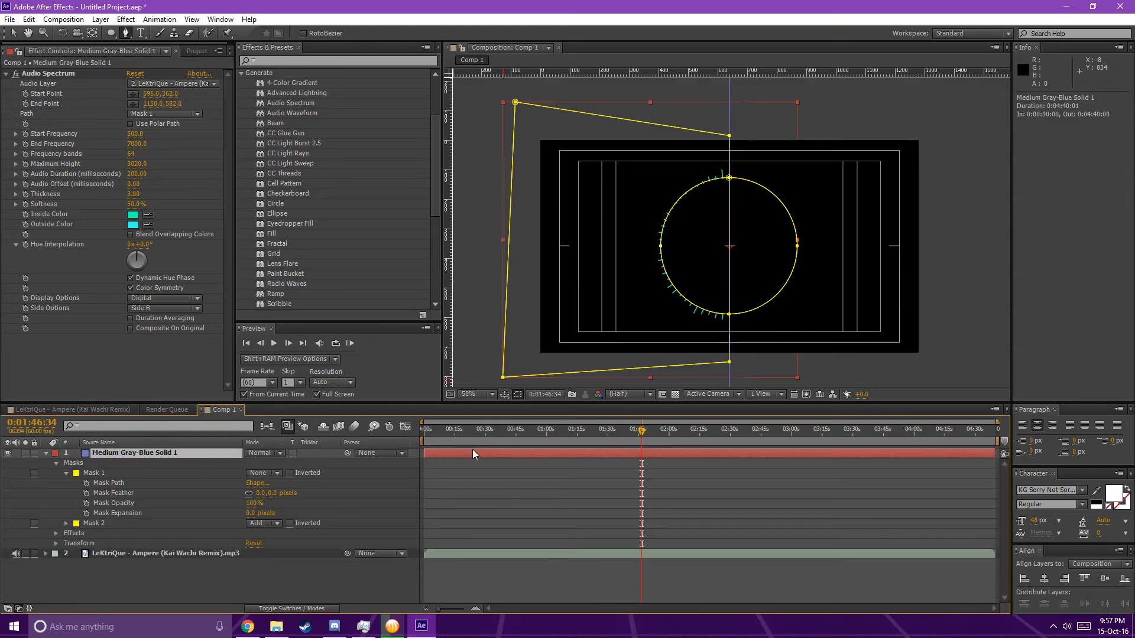
key(ctrl+d)
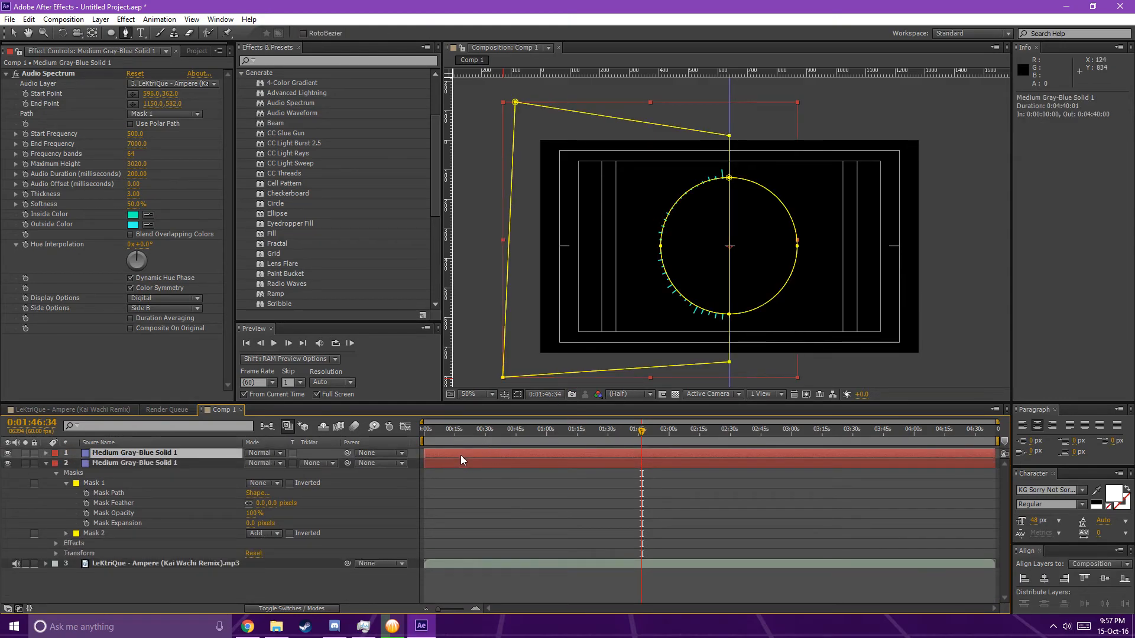
right_click(460, 455)
mouse_move(512, 81)
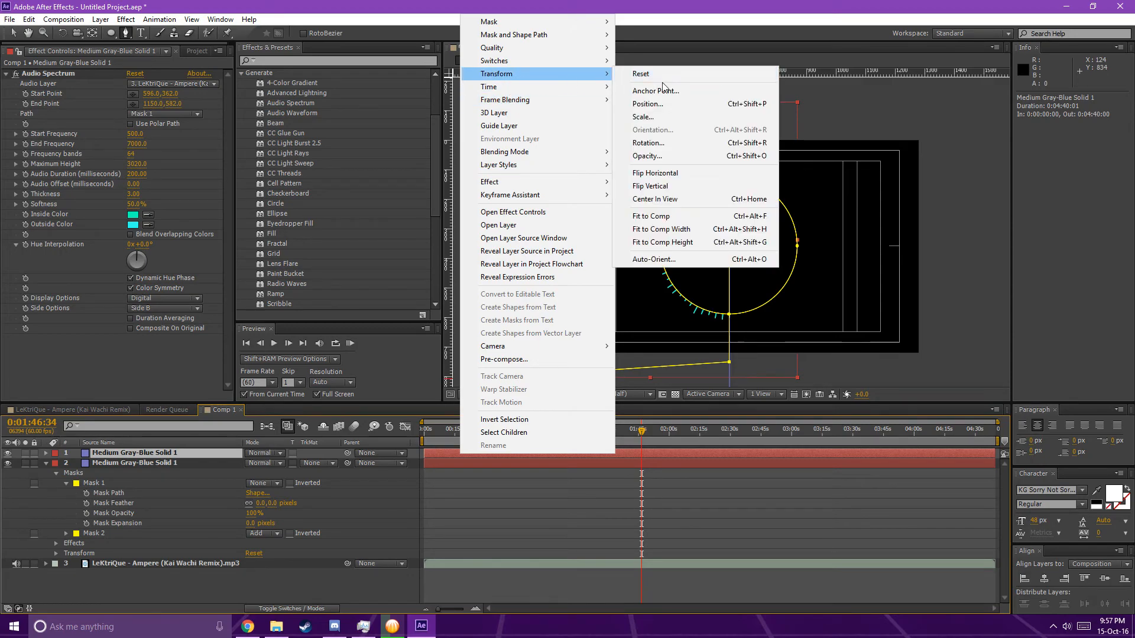
click(667, 175)
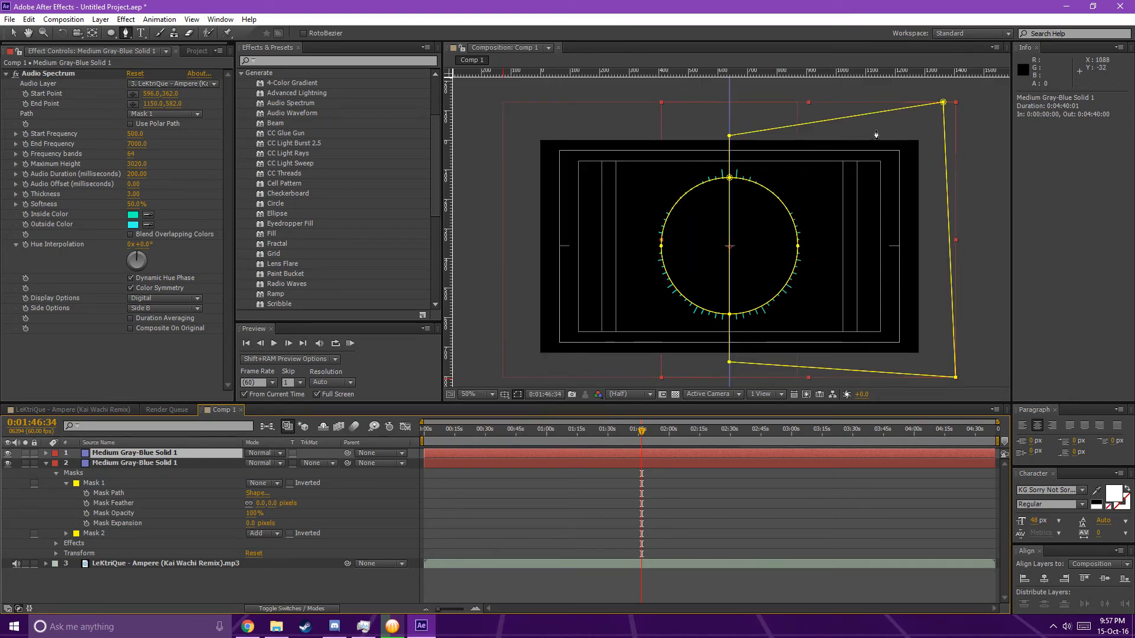
click(993, 127)
key(ctrl+z)
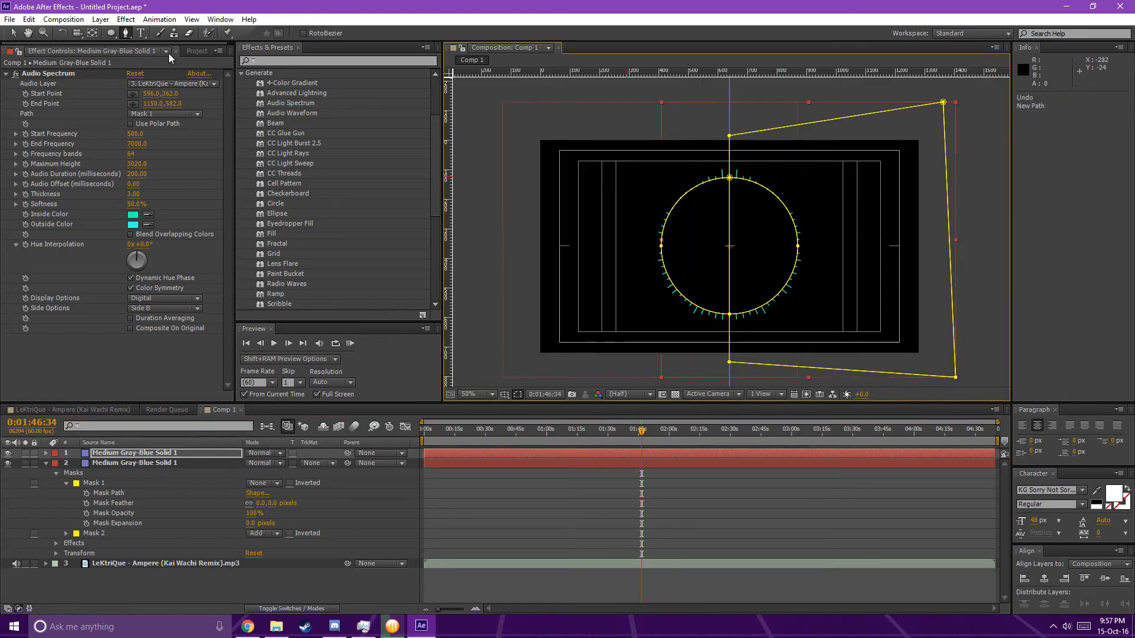
Check the mirrored spectrum without the mask outlines at frames between about 0:01:22 and 0:02:20
key(v)
click(592, 429)
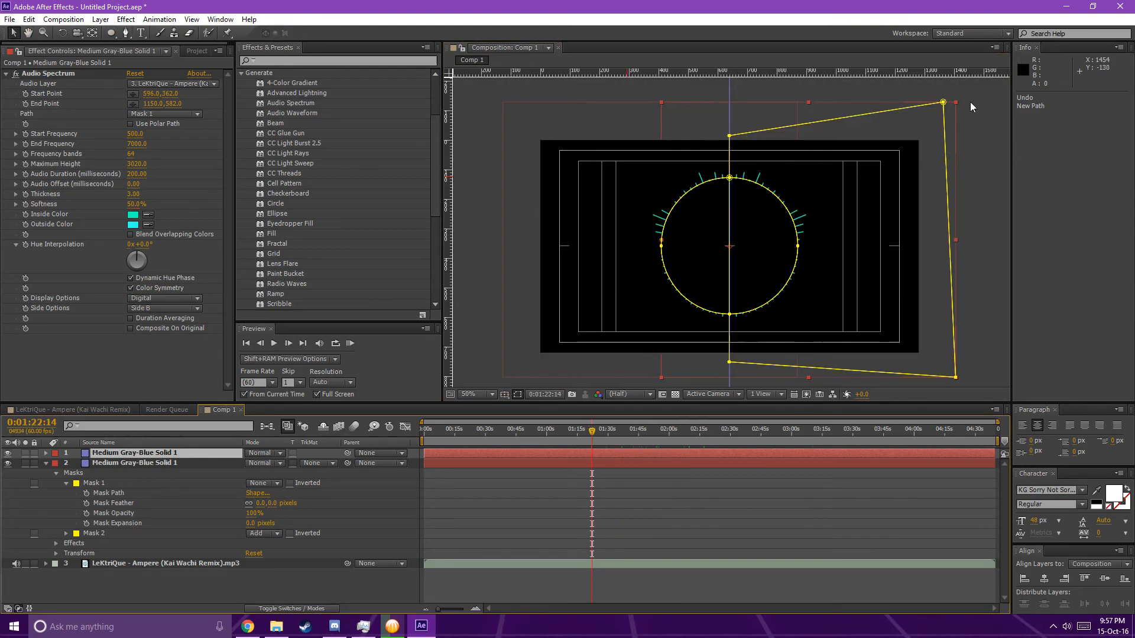
click(969, 101)
drag(557, 440, 710, 431)
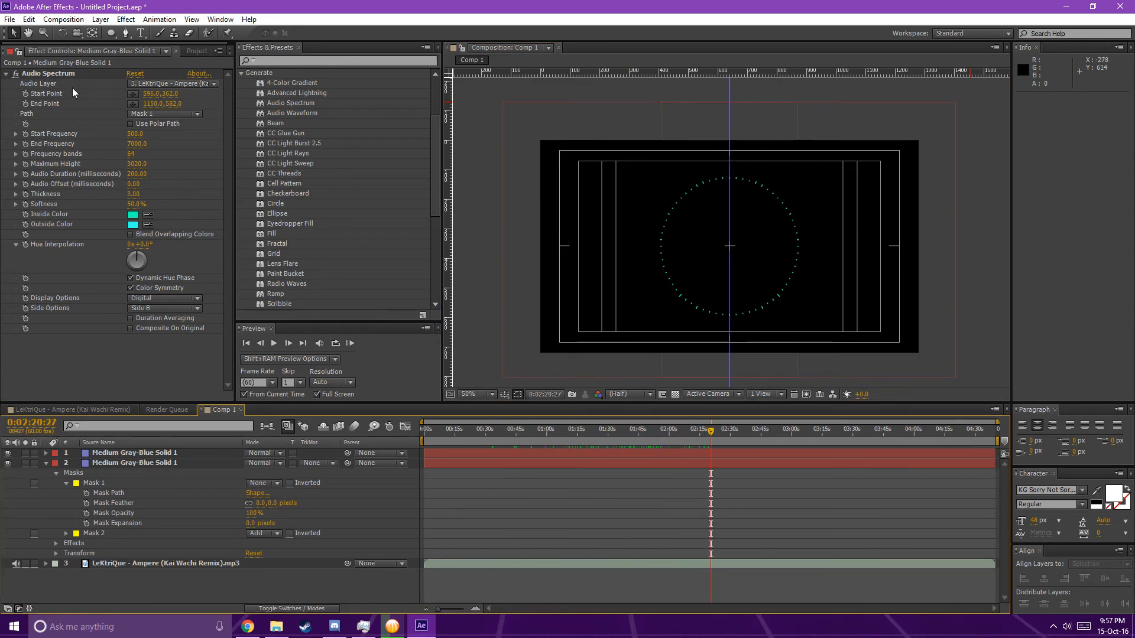
Increase the flipped layer's Audio Spectrum thickness to 31.80 and check the right half at about 0:02:03
drag(133, 194, 264, 198)
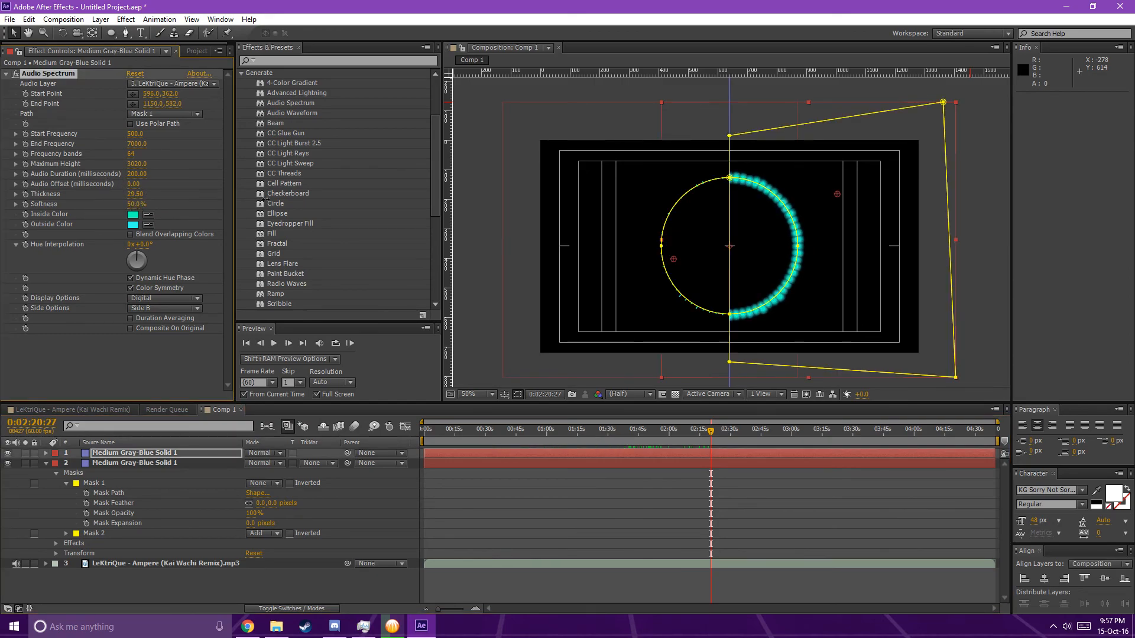
click(638, 430)
click(675, 432)
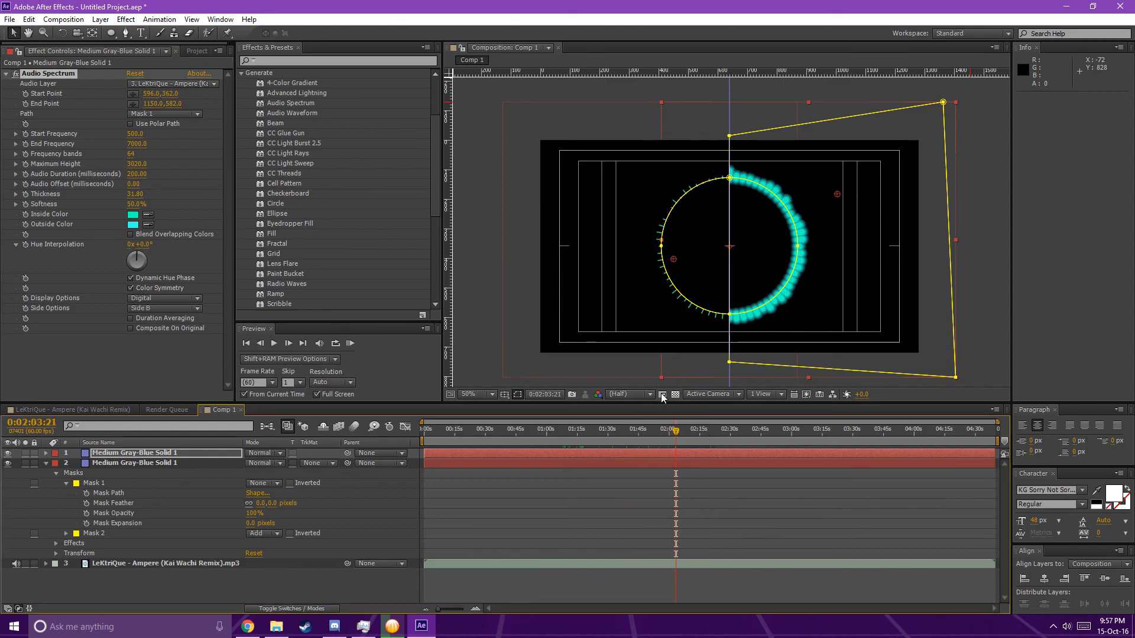
key(comma)
click(635, 357)
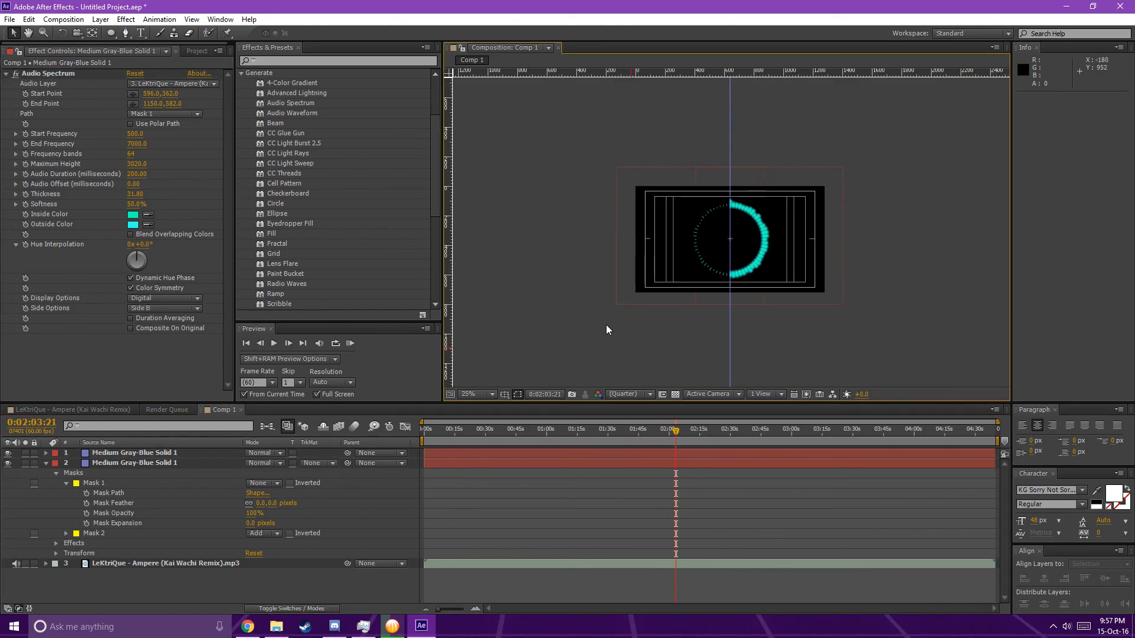